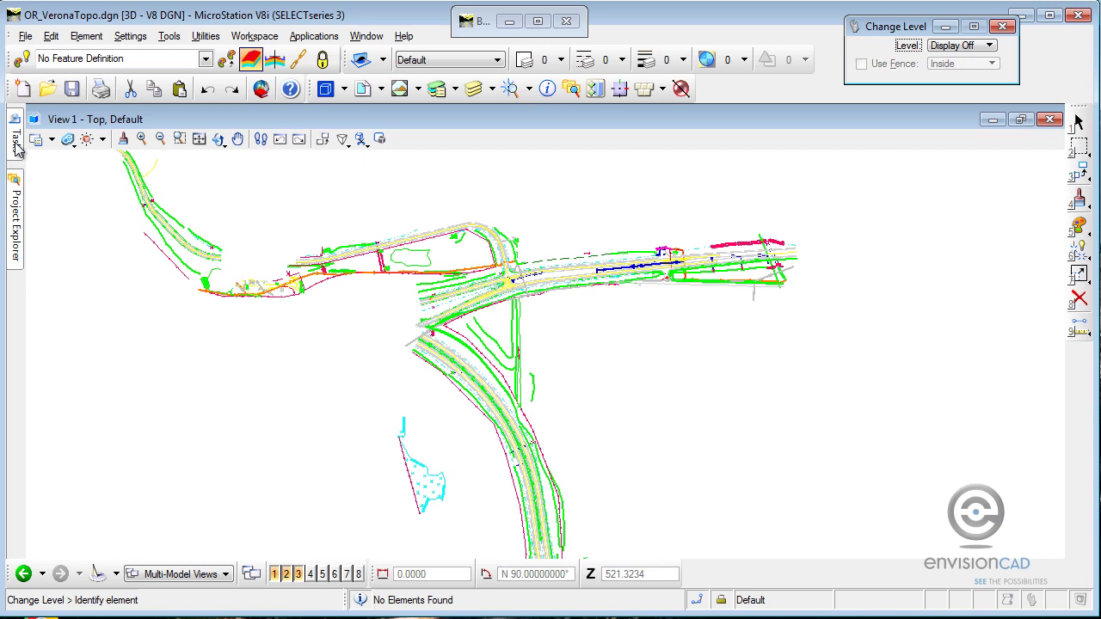
Show OR_VeronaTopo.dgn's topography and roadway linework in View 1, Top.
mouse_move(16, 148)
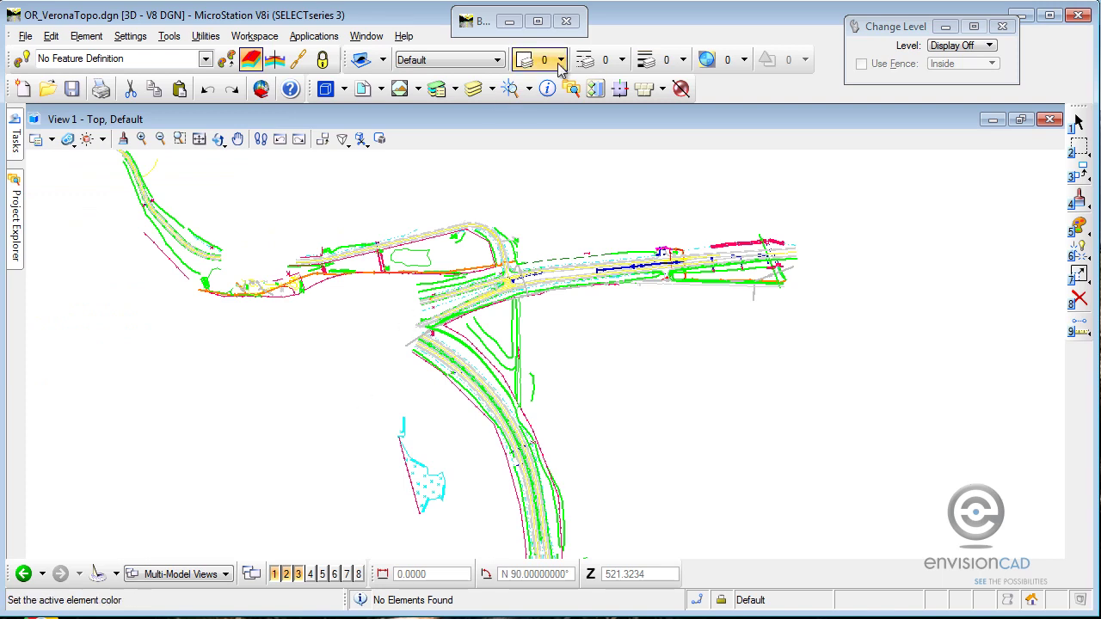
left_click_drag(487, 21, 297, 179)
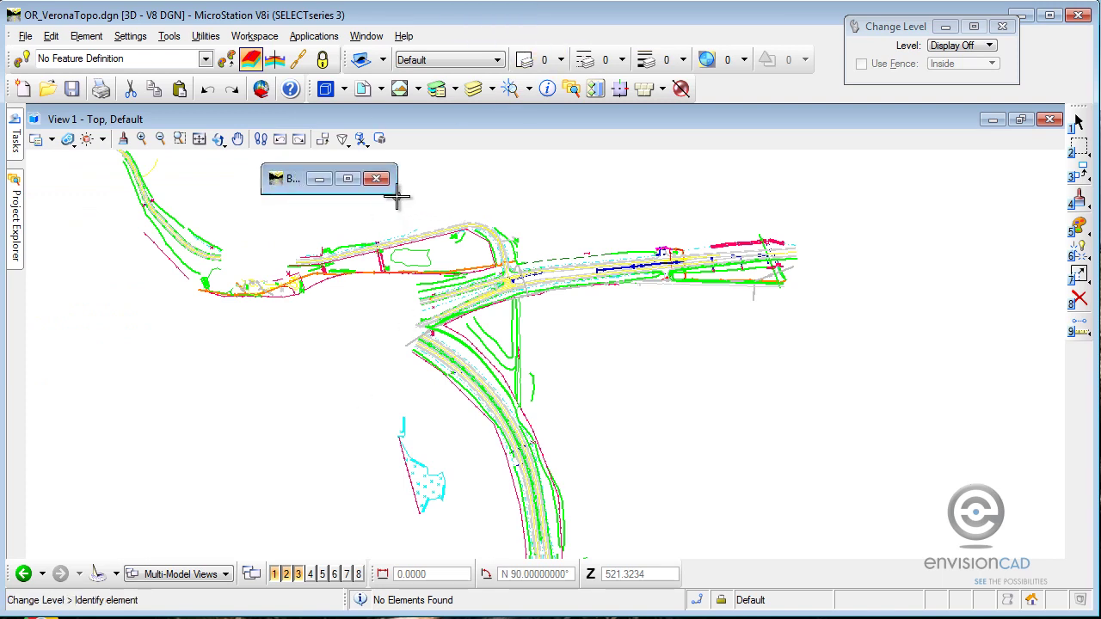
left_click_drag(397, 194, 921, 493)
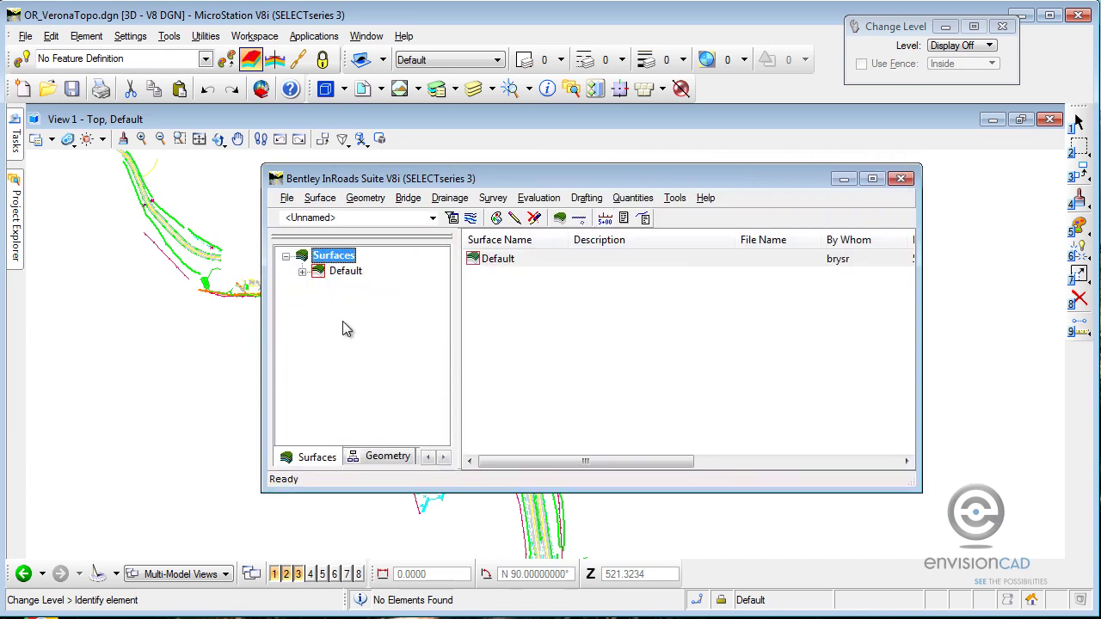
left_click(346, 272)
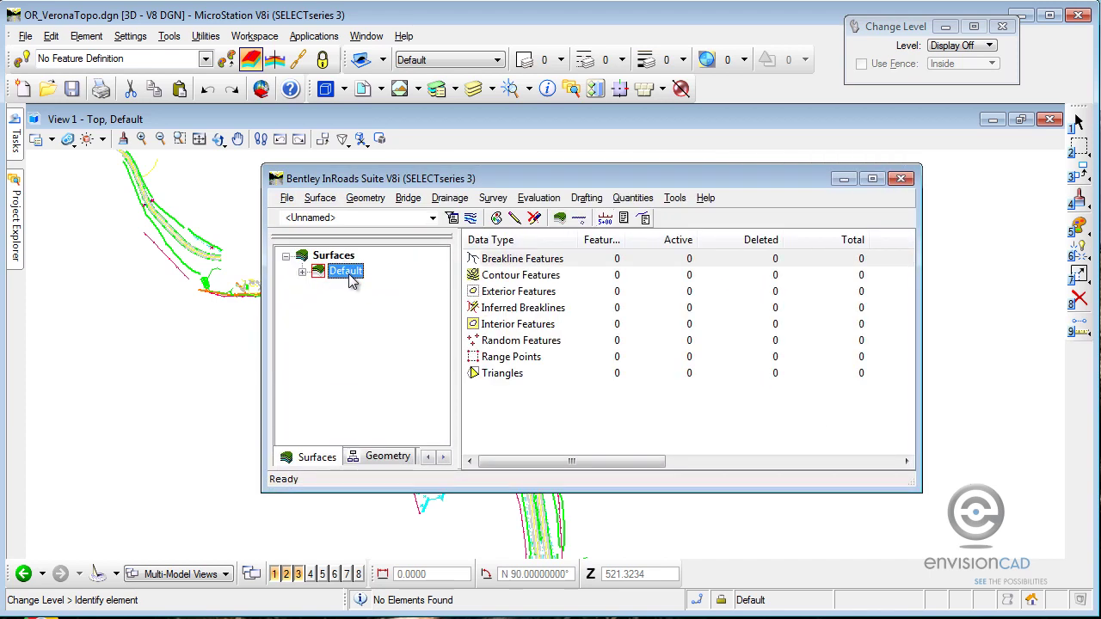
left_click(376, 459)
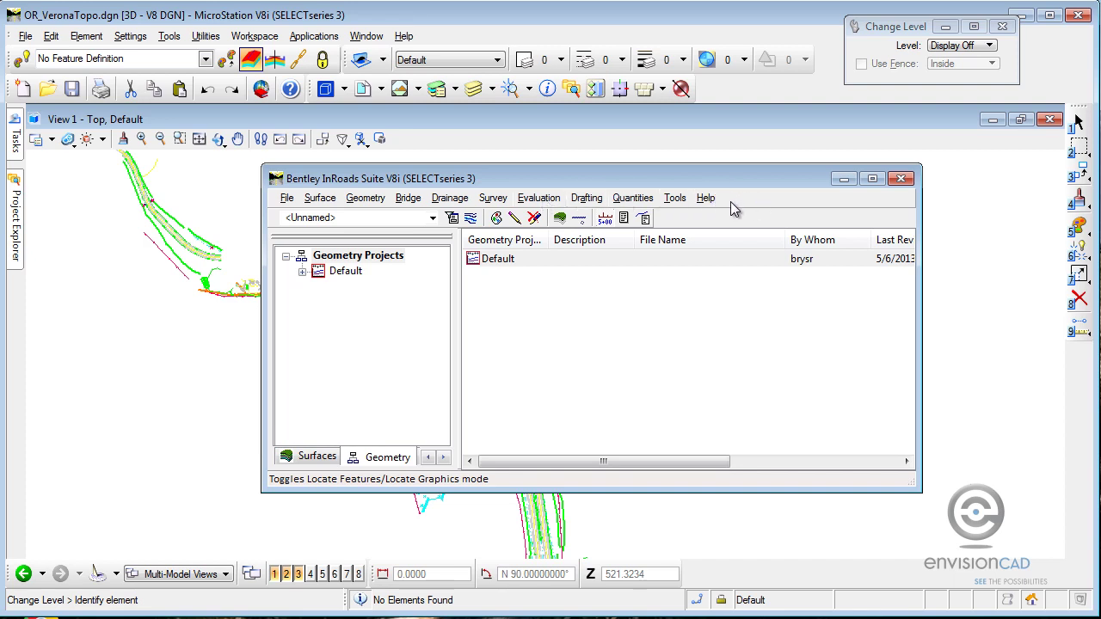
left_click(538, 198)
mouse_move(560, 236)
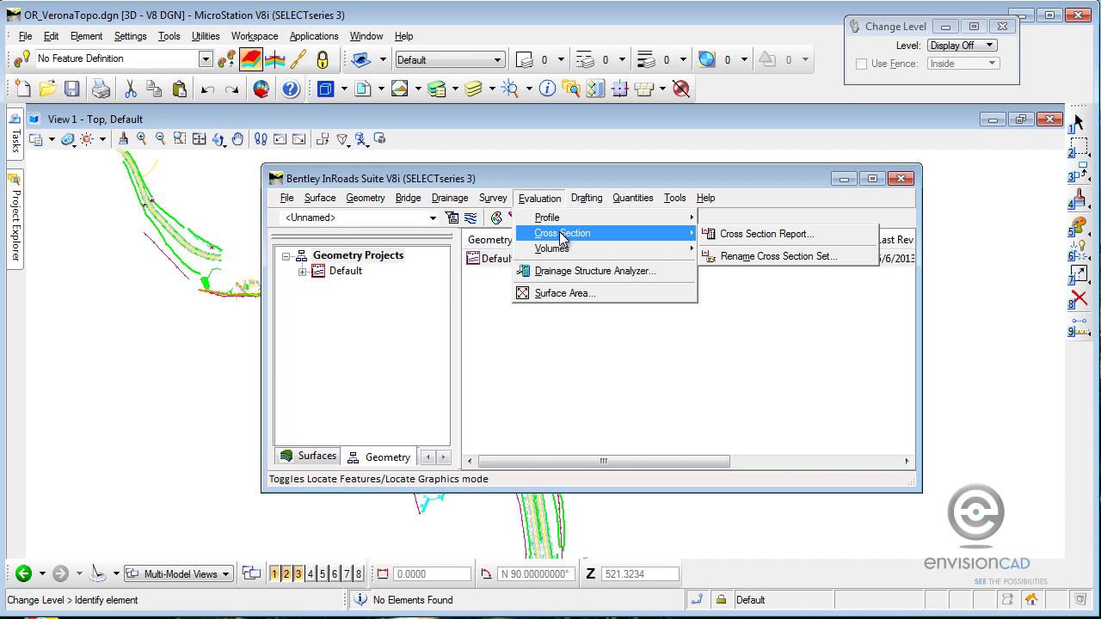
mouse_move(592, 198)
left_click(631, 177)
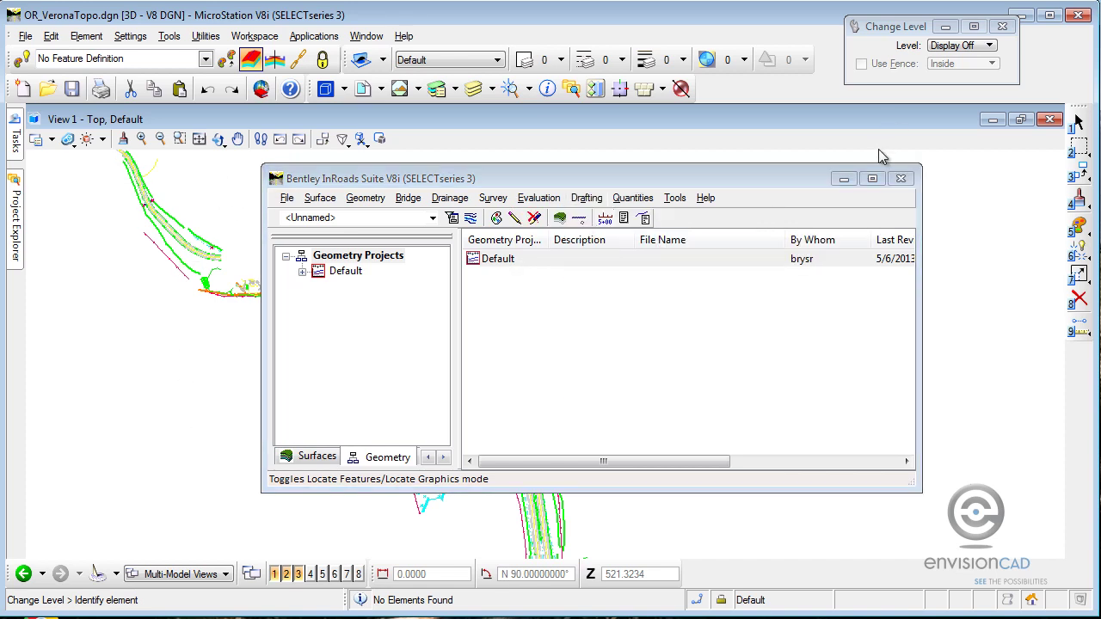
left_click(845, 189)
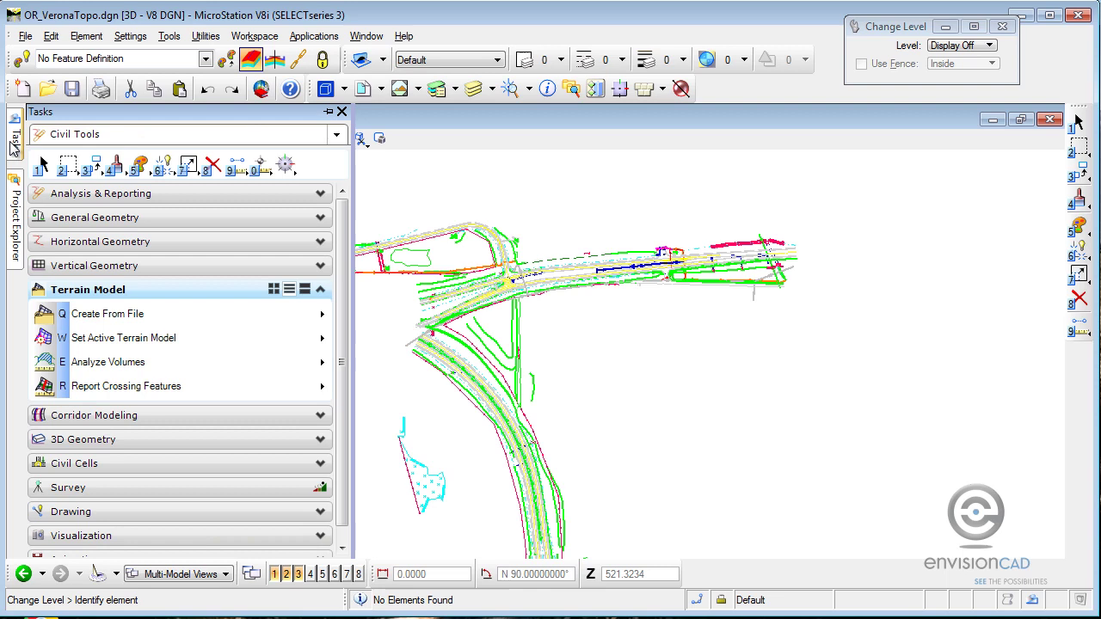
Import OR_VeronaExisting.dtm as a terrain model with the Existing_Contours feature definition.
left_click(136, 318)
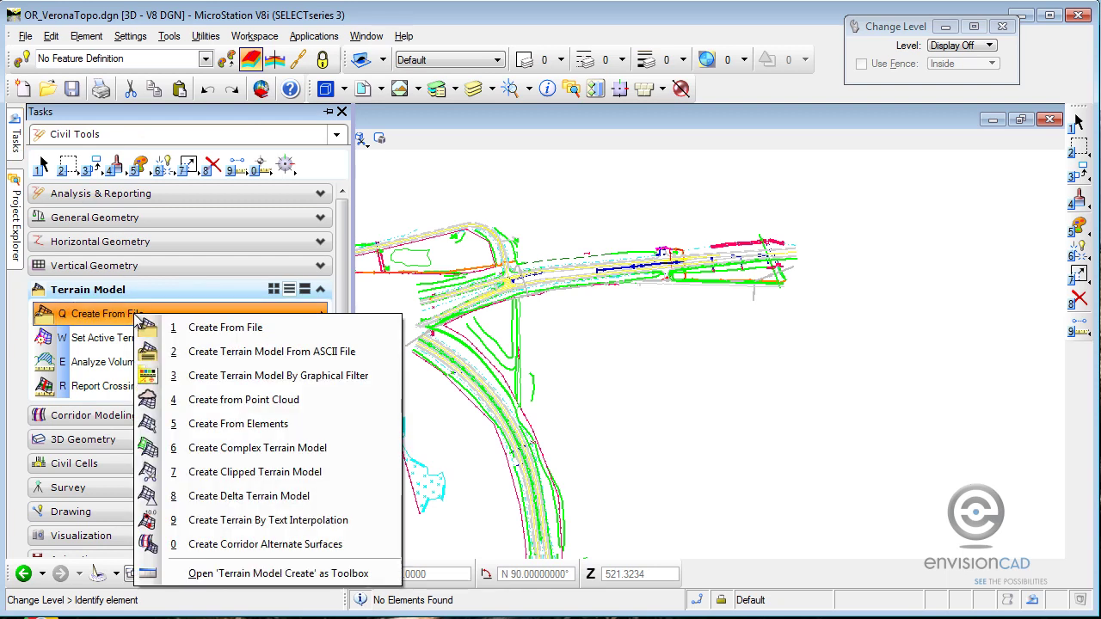
left_click(206, 335)
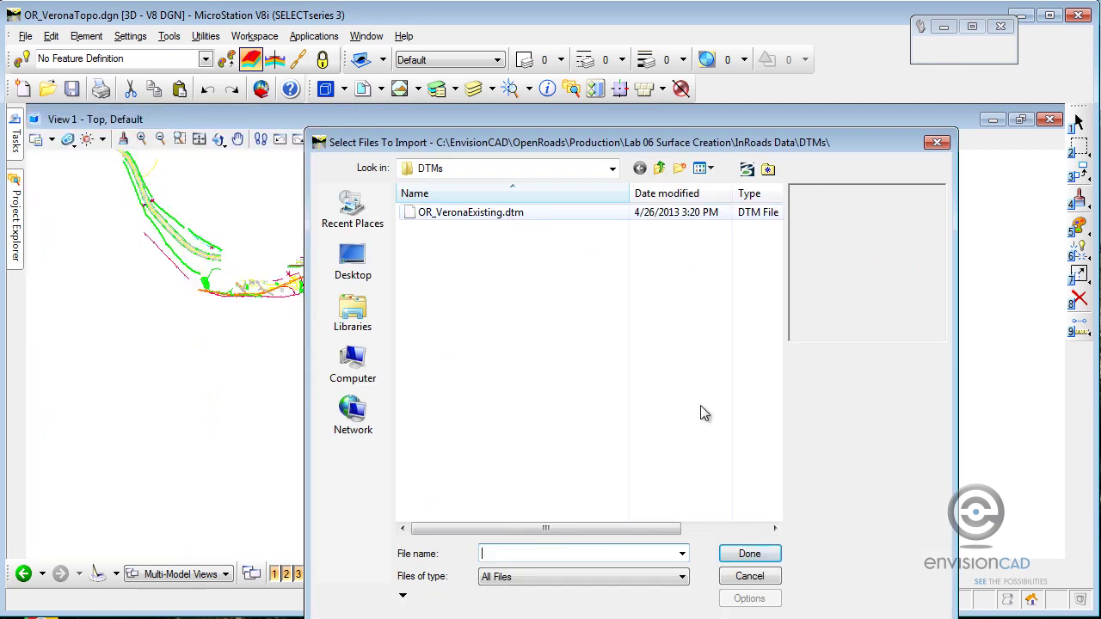
left_click(750, 555)
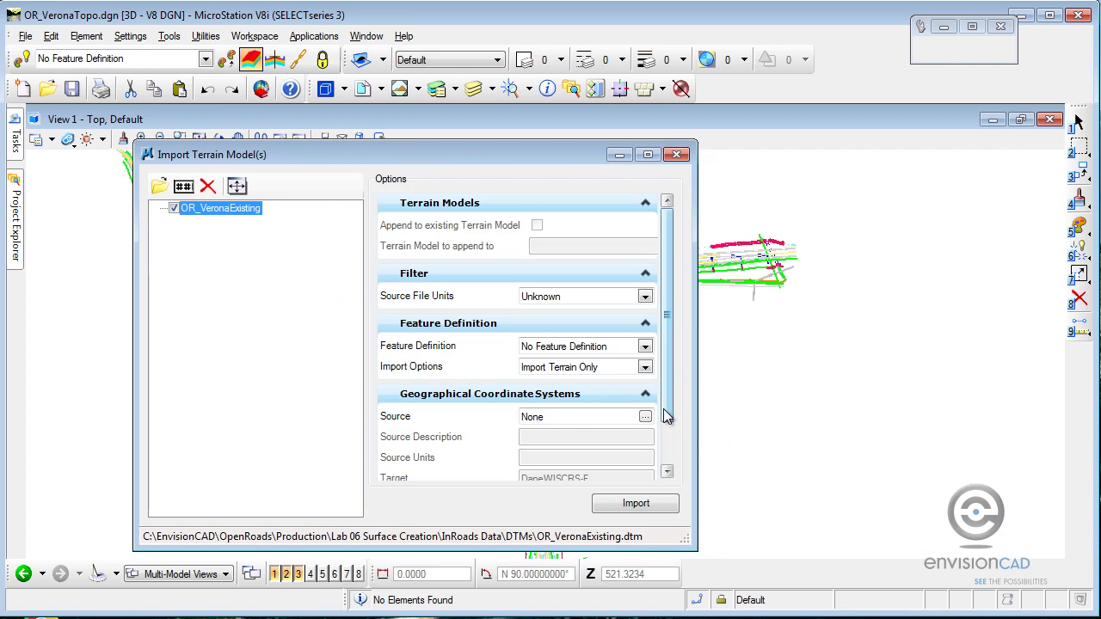
left_click(644, 347)
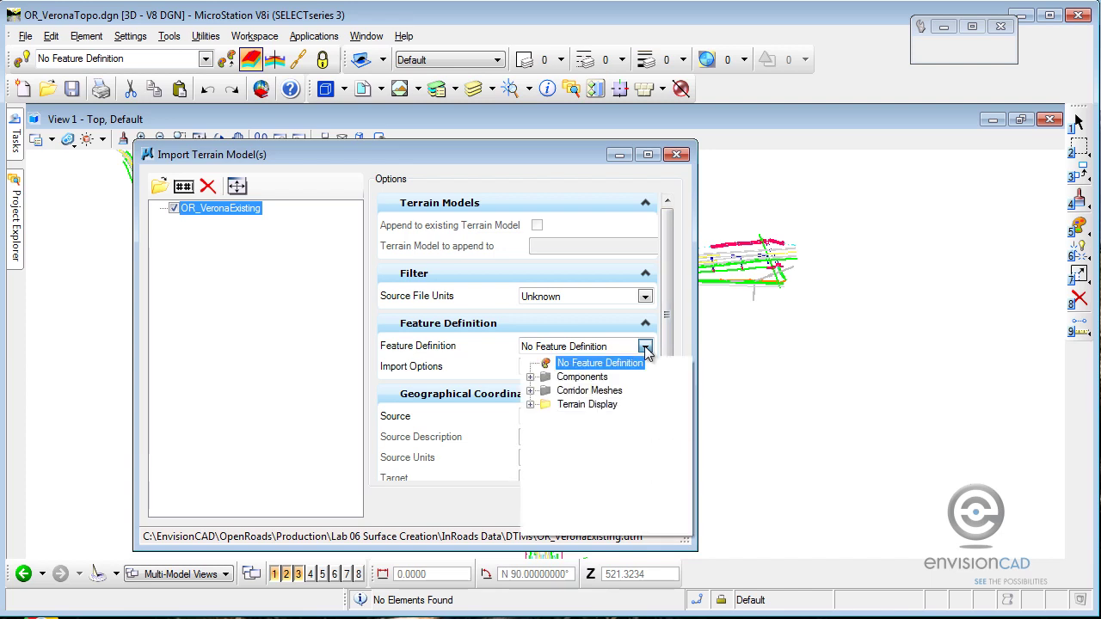
left_click(531, 406)
left_click(626, 465)
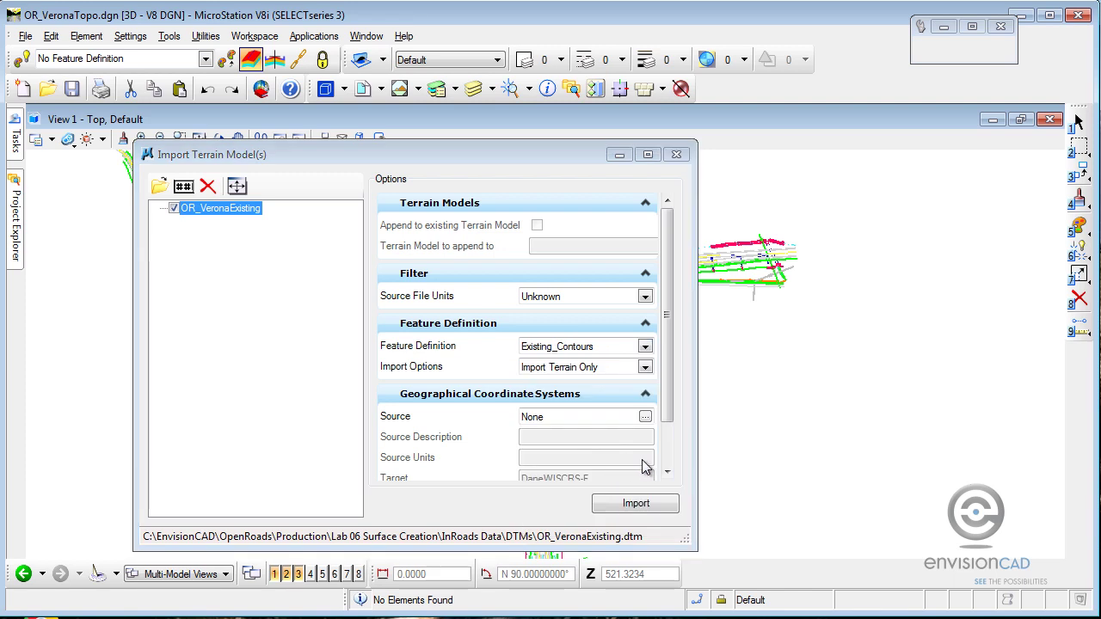
left_click(635, 509)
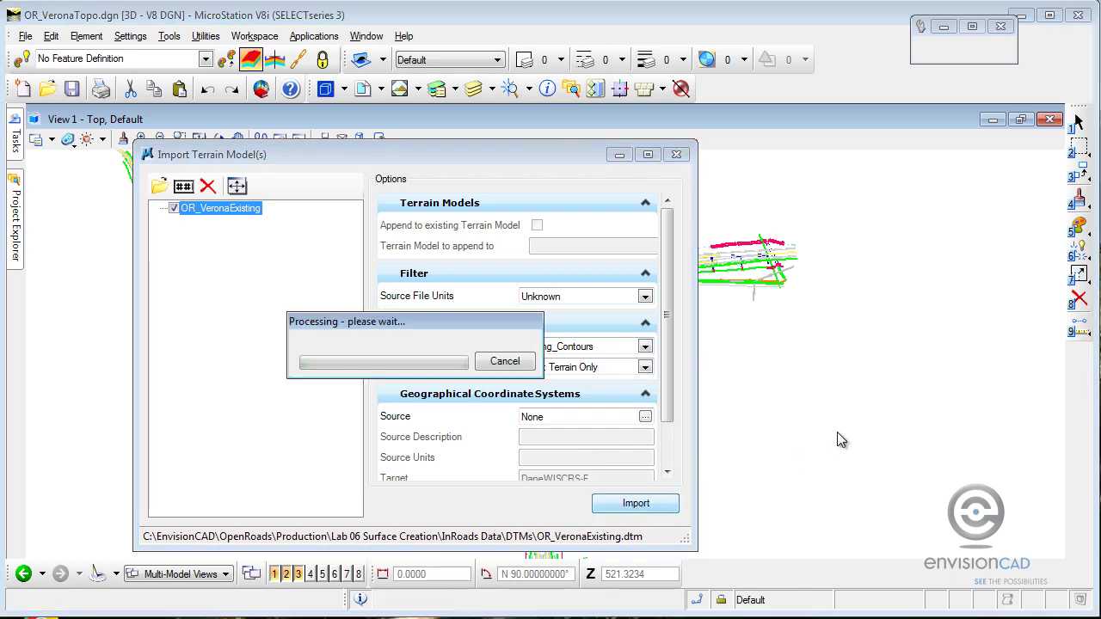
left_click(676, 155)
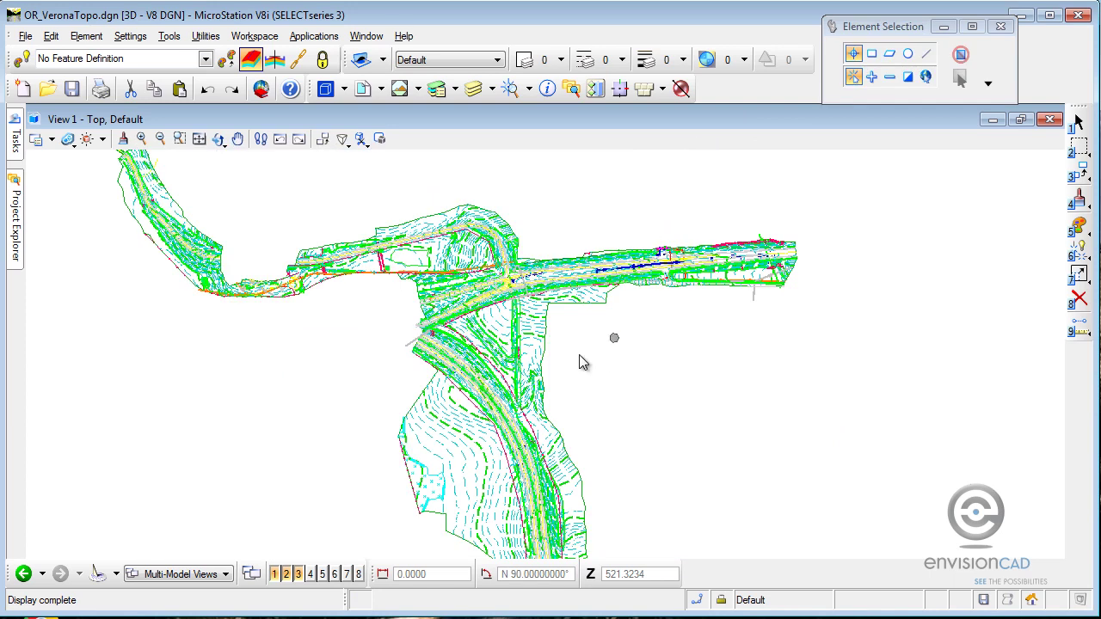
Select the terrain boundary and switch its display to Contours Off, Triangles On.
scroll(577, 335, "up", 1)
scroll(557, 328, "up", 1)
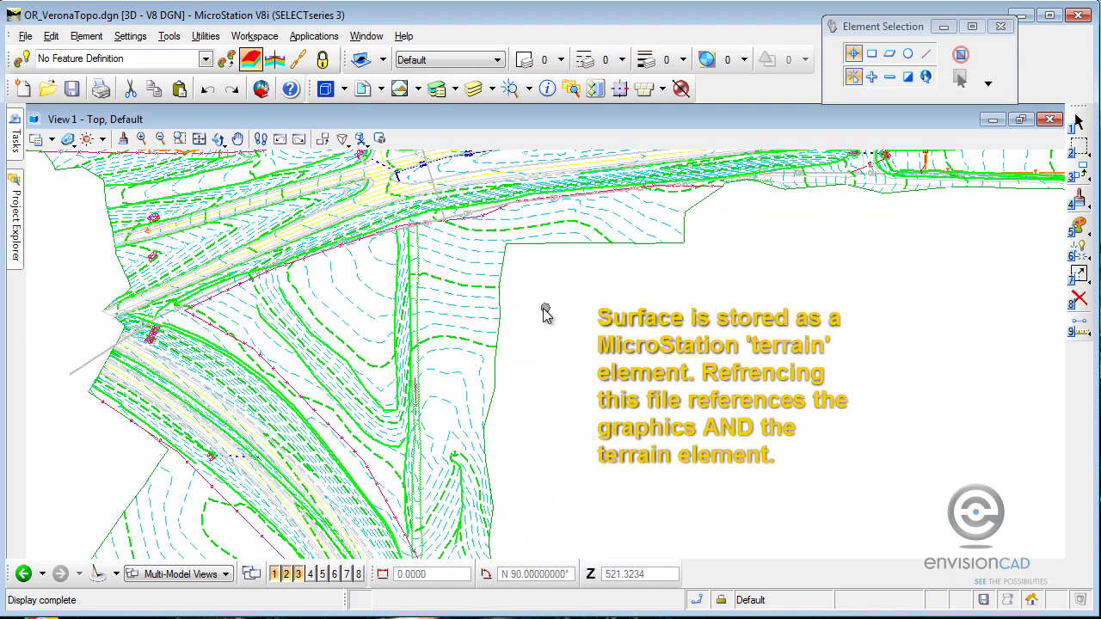
mouse_move(503, 301)
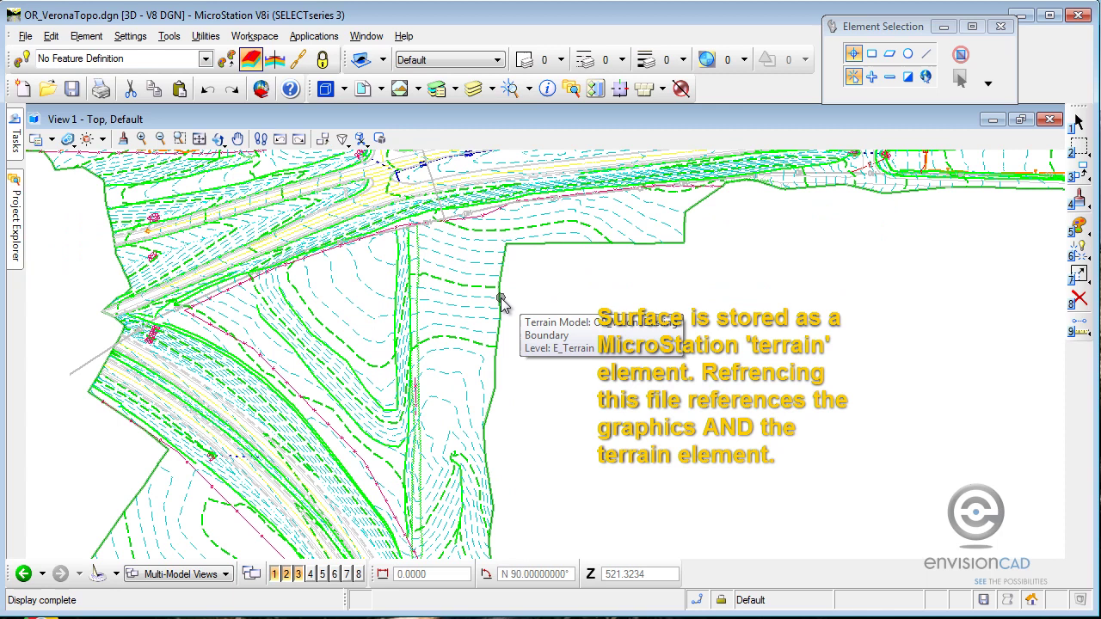
left_click(502, 301)
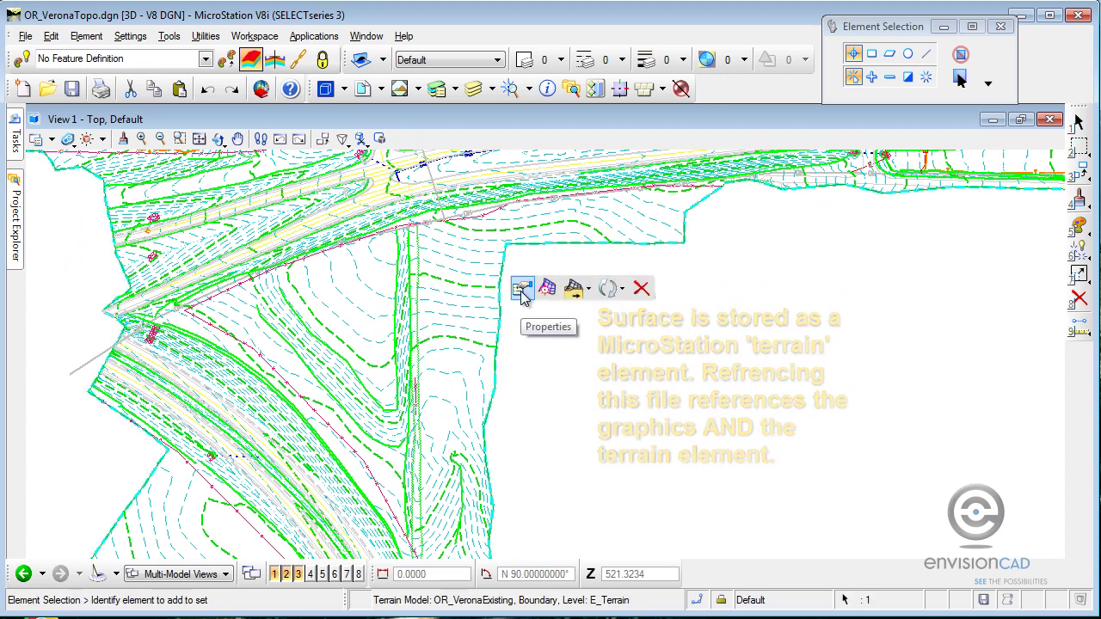
mouse_move(520, 287)
left_click(700, 213)
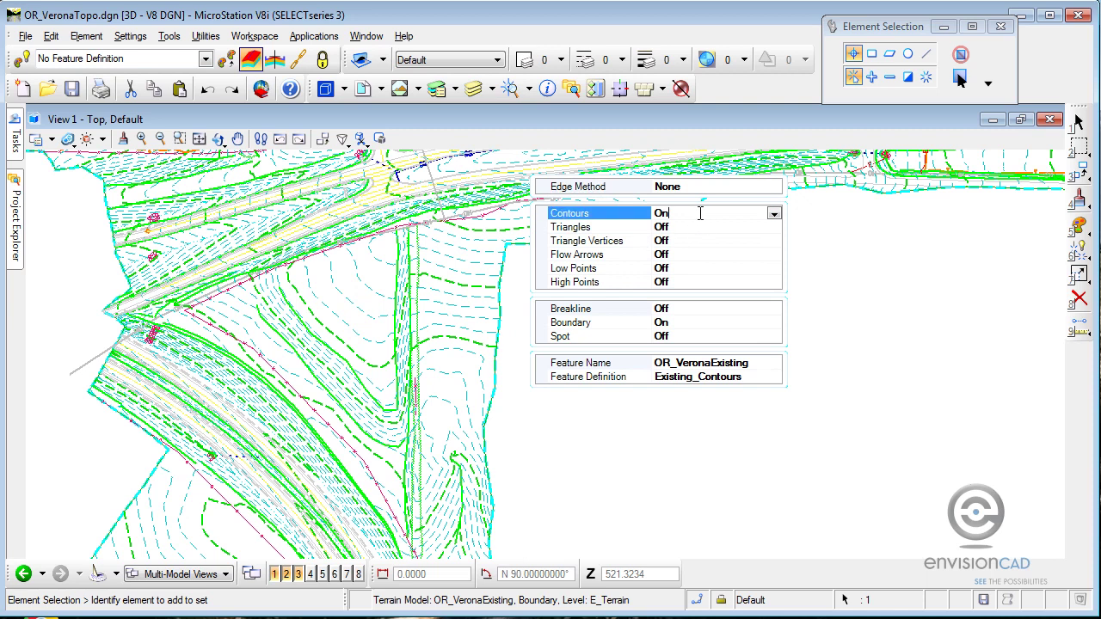
left_click(774, 214)
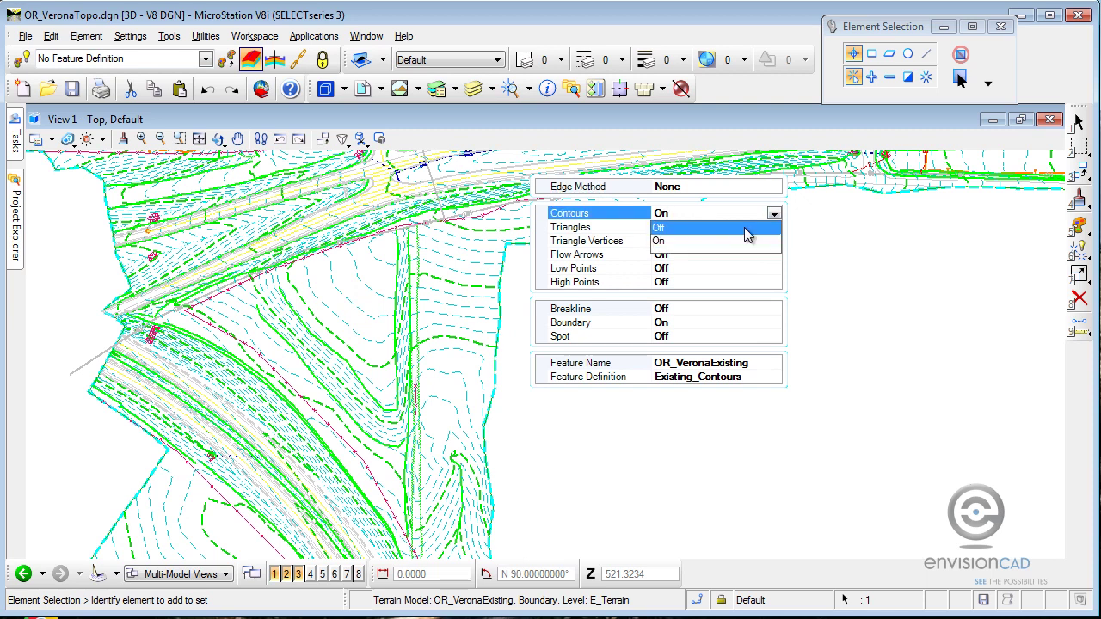
left_click(745, 237)
left_click(745, 227)
left_click(774, 228)
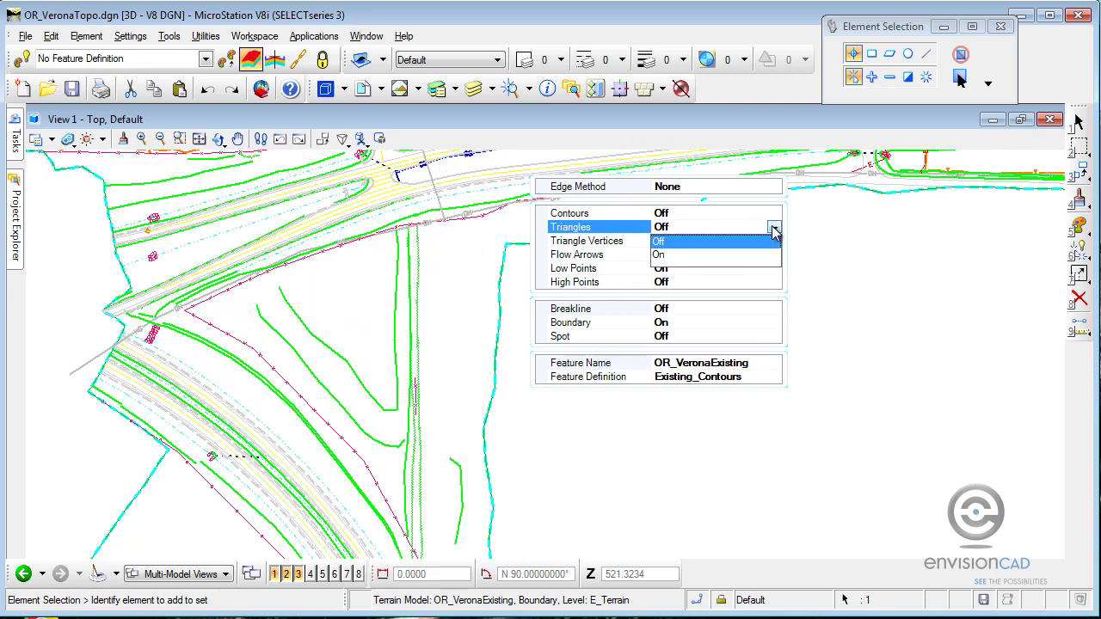
left_click(673, 257)
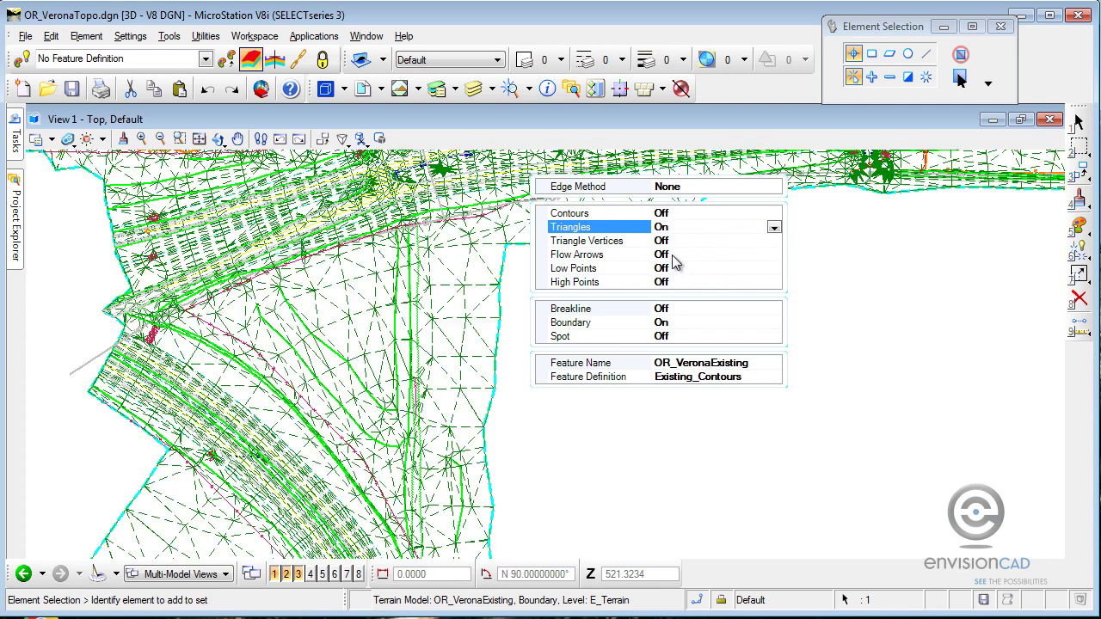
Revert the terrain display to Triangles Off and Contours On.
scroll(447, 315, "up", 4)
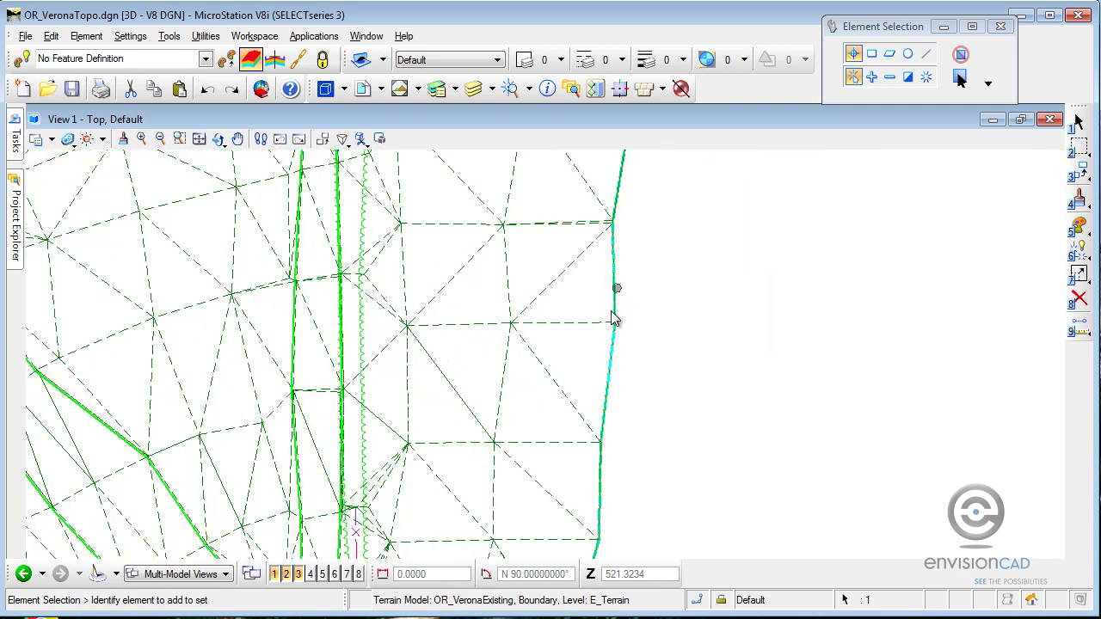
mouse_move(615, 295)
left_click(631, 278)
left_click(802, 225)
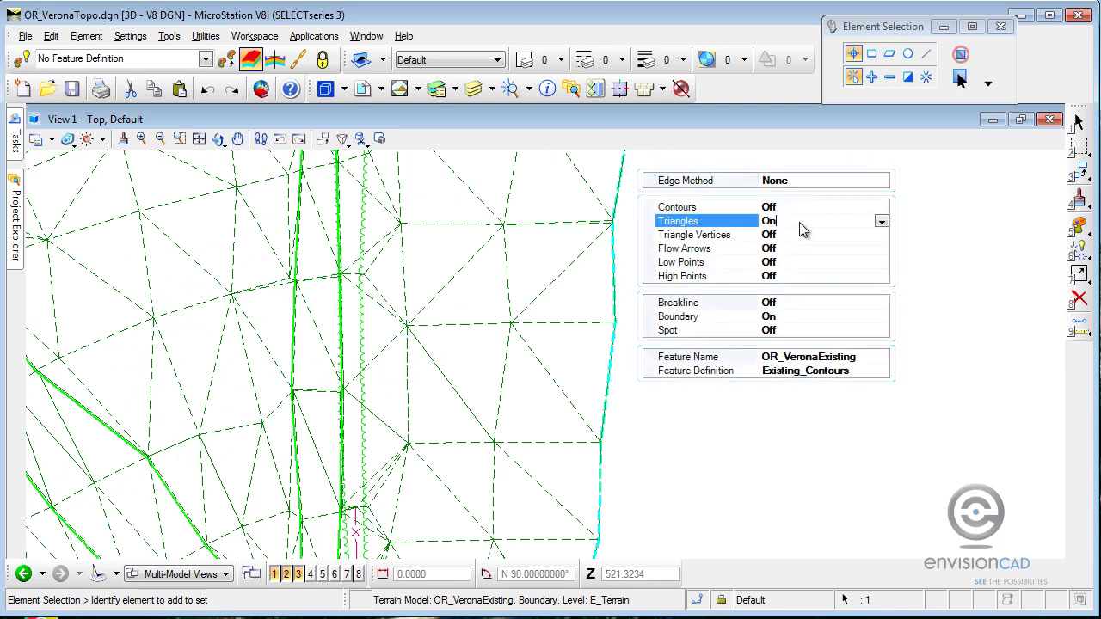
left_click(881, 224)
left_click(871, 236)
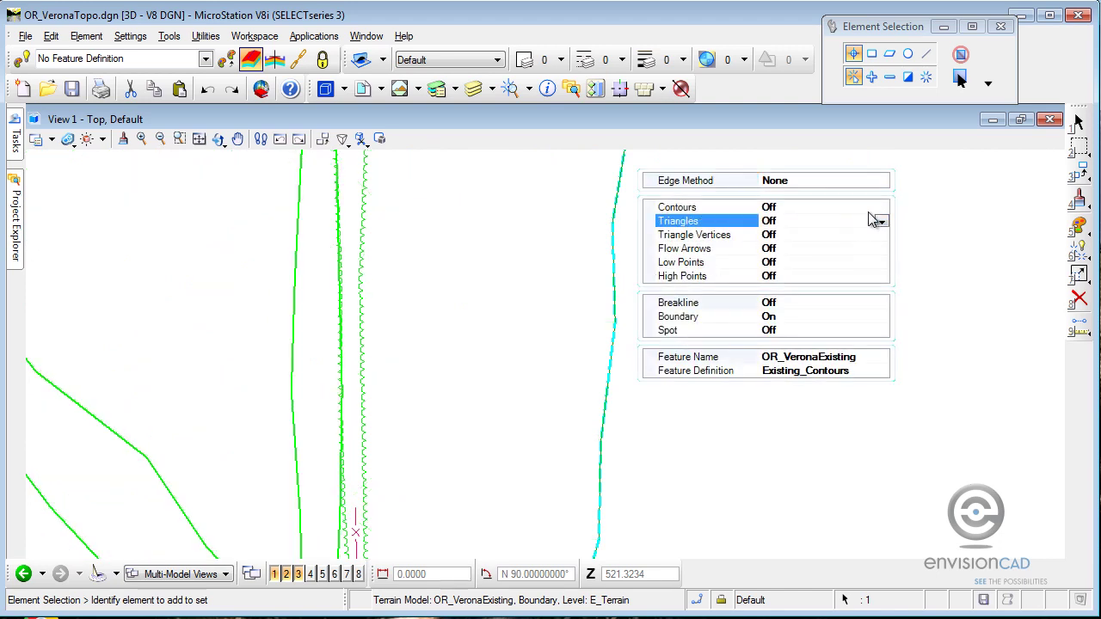
left_click(871, 206)
left_click(883, 209)
left_click(848, 232)
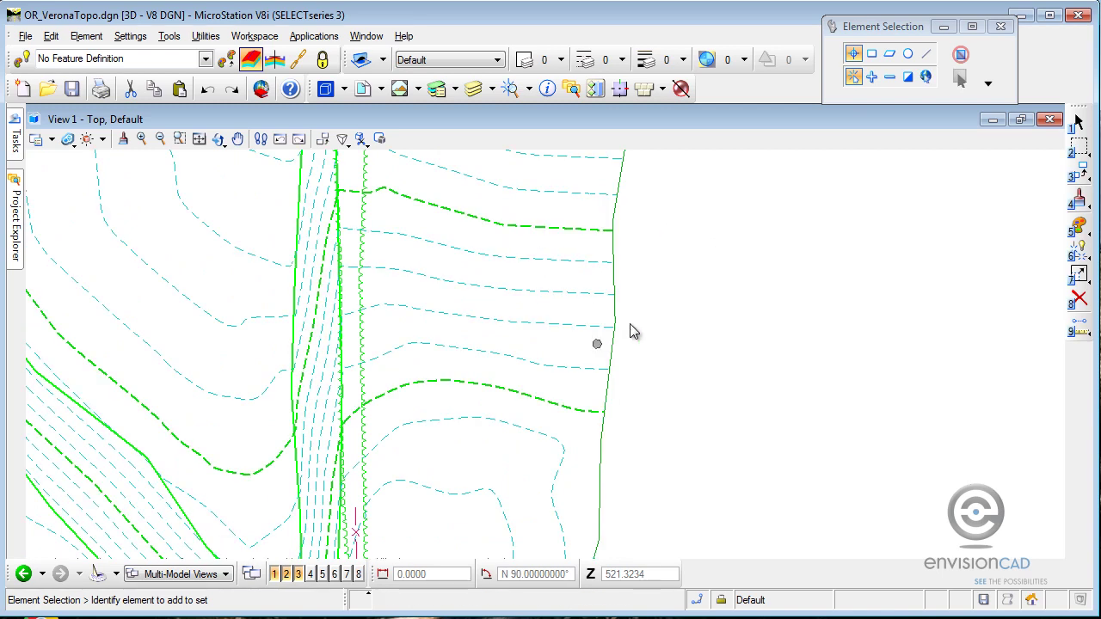
Frame the whole design in the view and bring up the File menu.
scroll(602, 349, "down", 5)
middle_click_drag(703, 368, 694, 290)
scroll(693, 288, "down", 2)
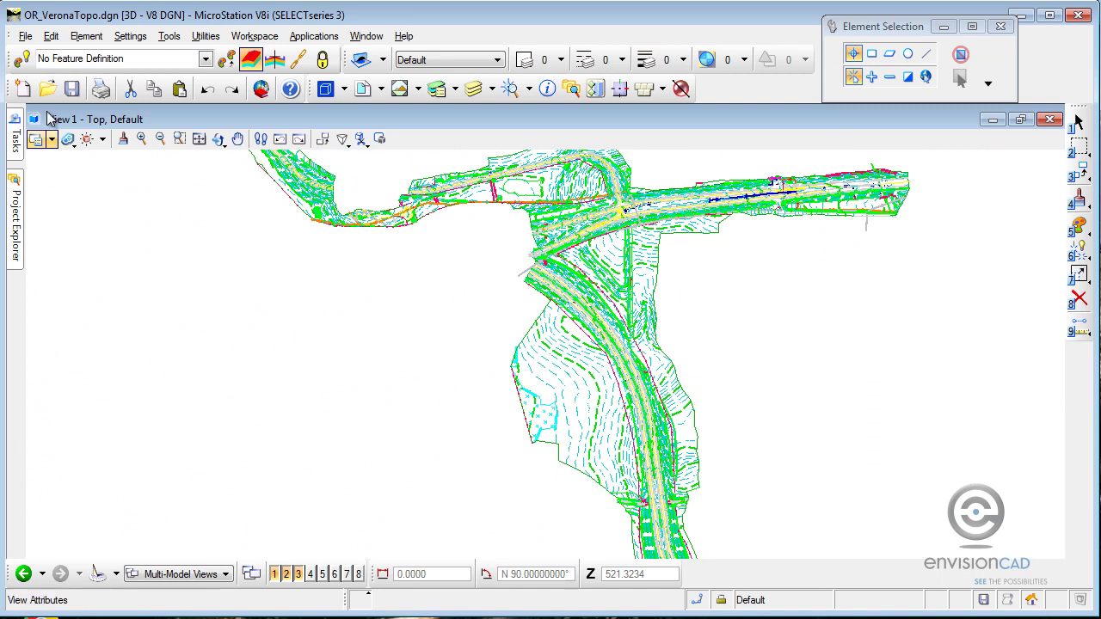
left_click(26, 36)
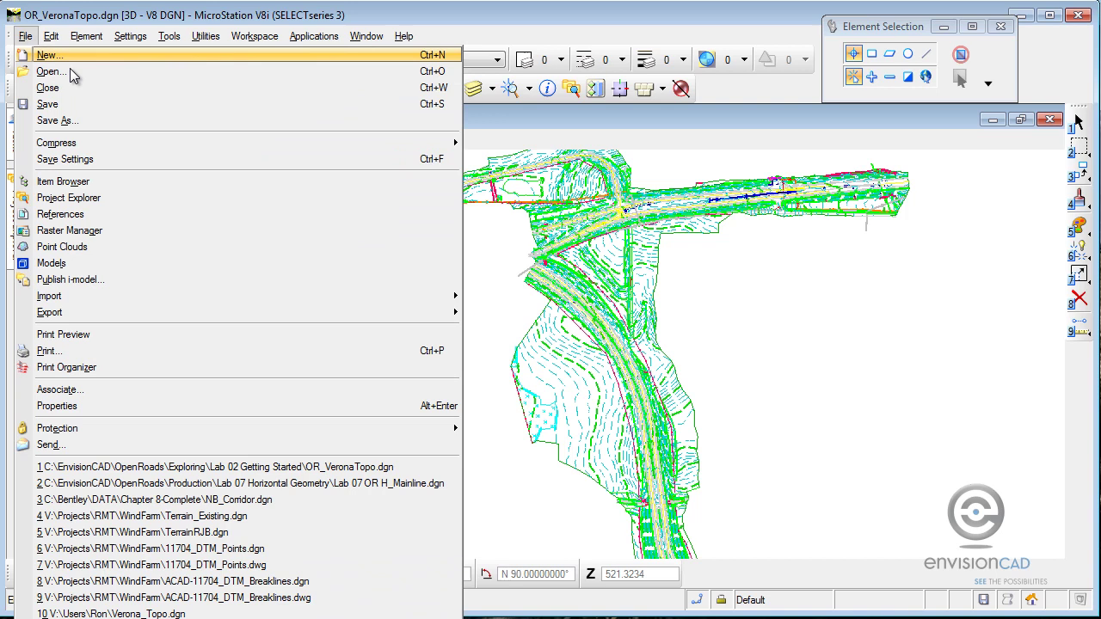
Open Lab 07 OR H_Mainline.dgn and list its attached reference files.
left_click(356, 484)
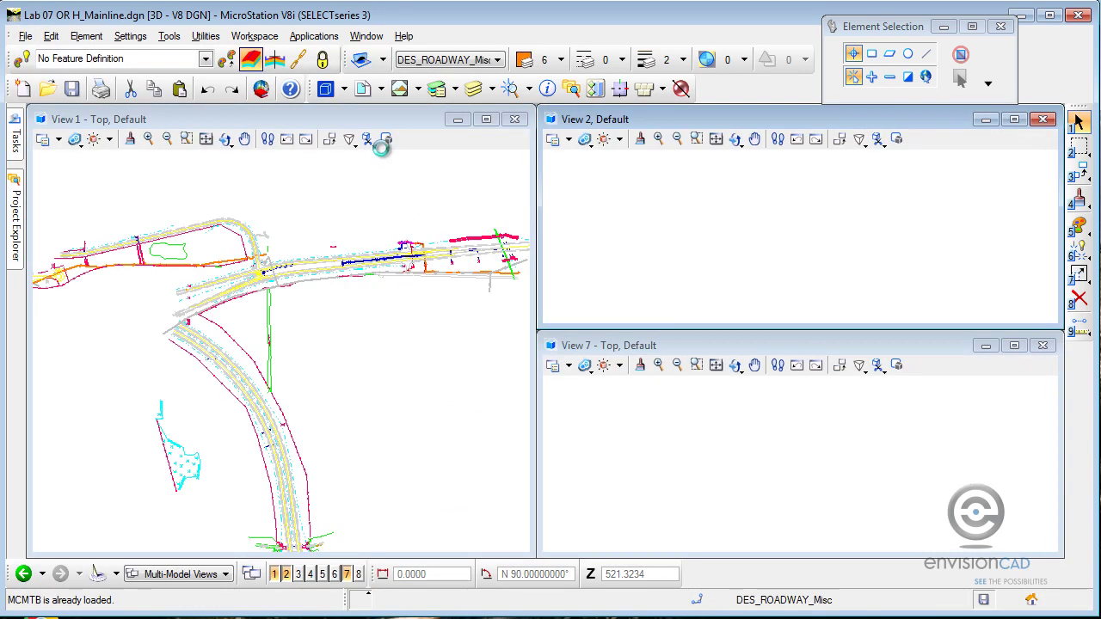
left_click(362, 87)
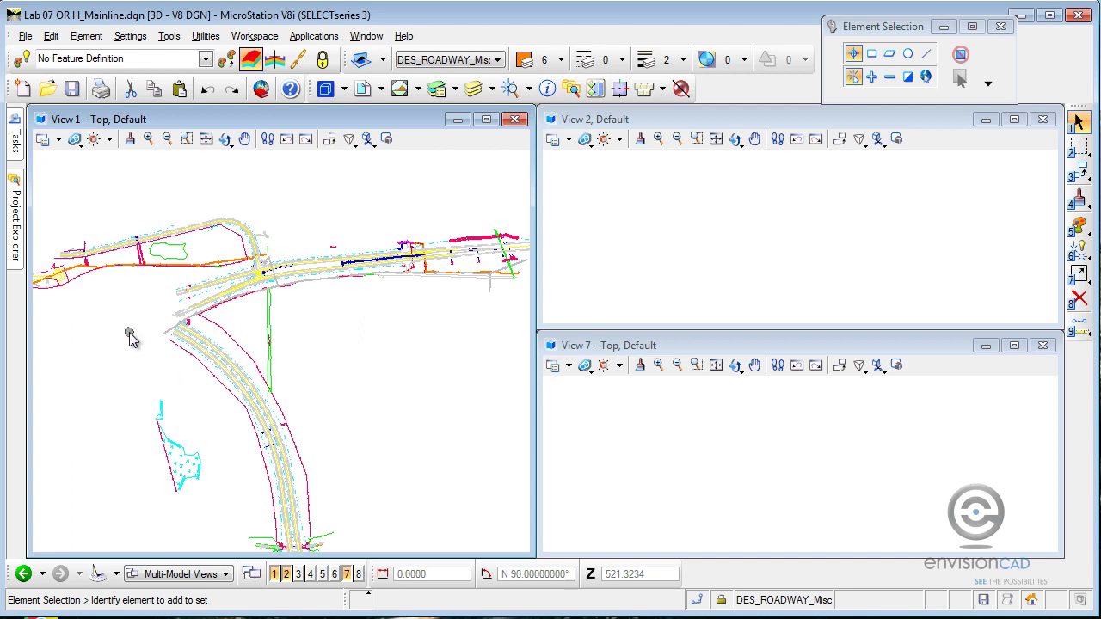
scroll(129, 336, "up", 2)
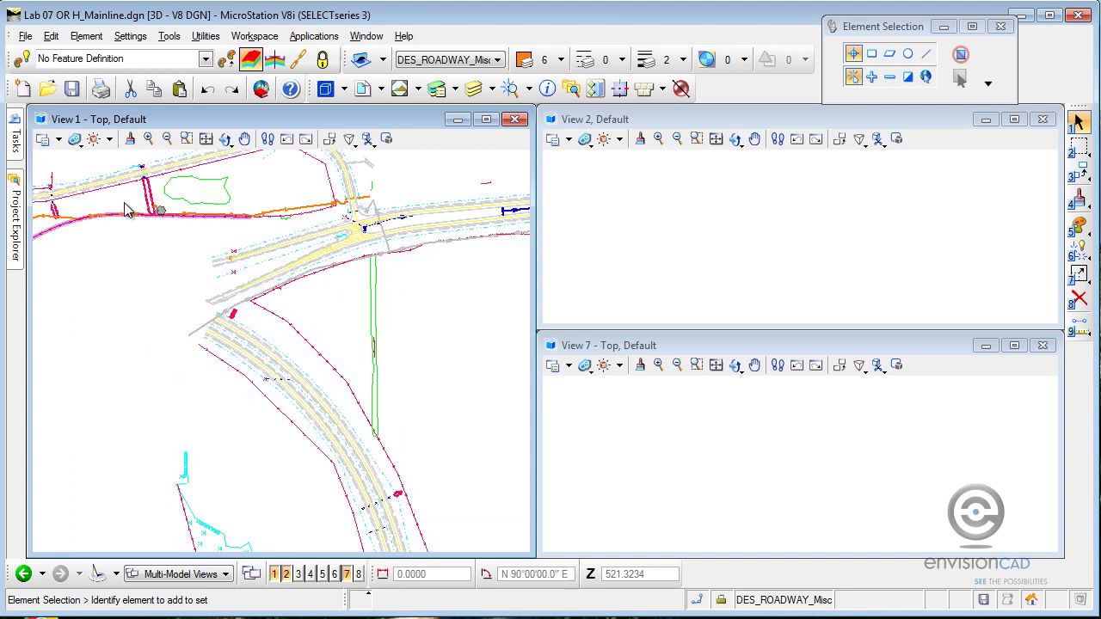
Set OR VeronaExisting as the active terrain model.
mouse_move(19, 148)
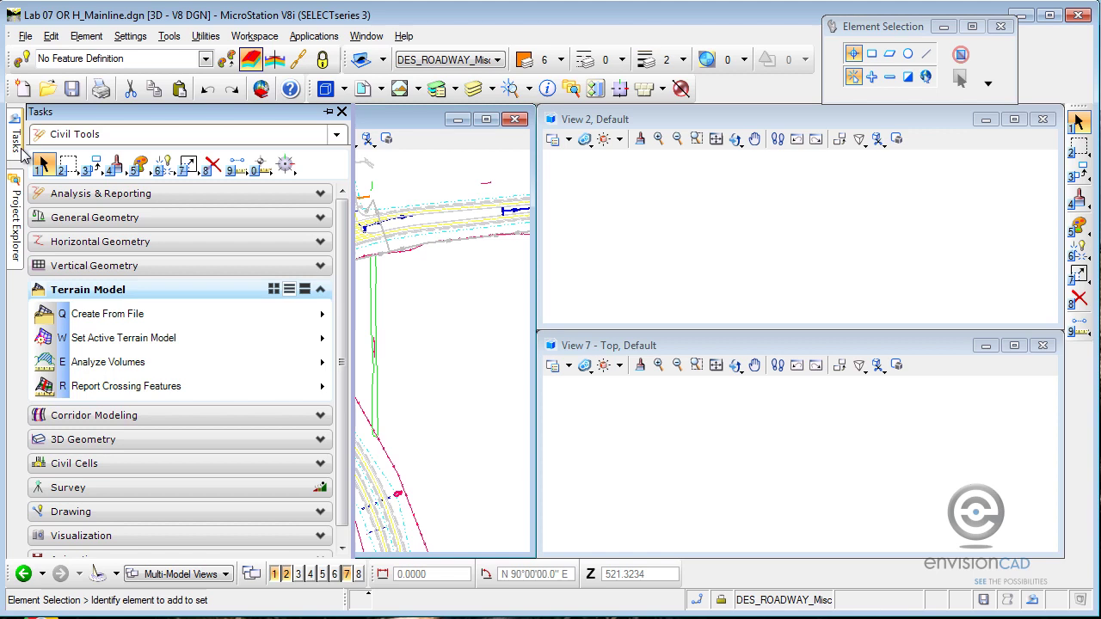
left_click(163, 342)
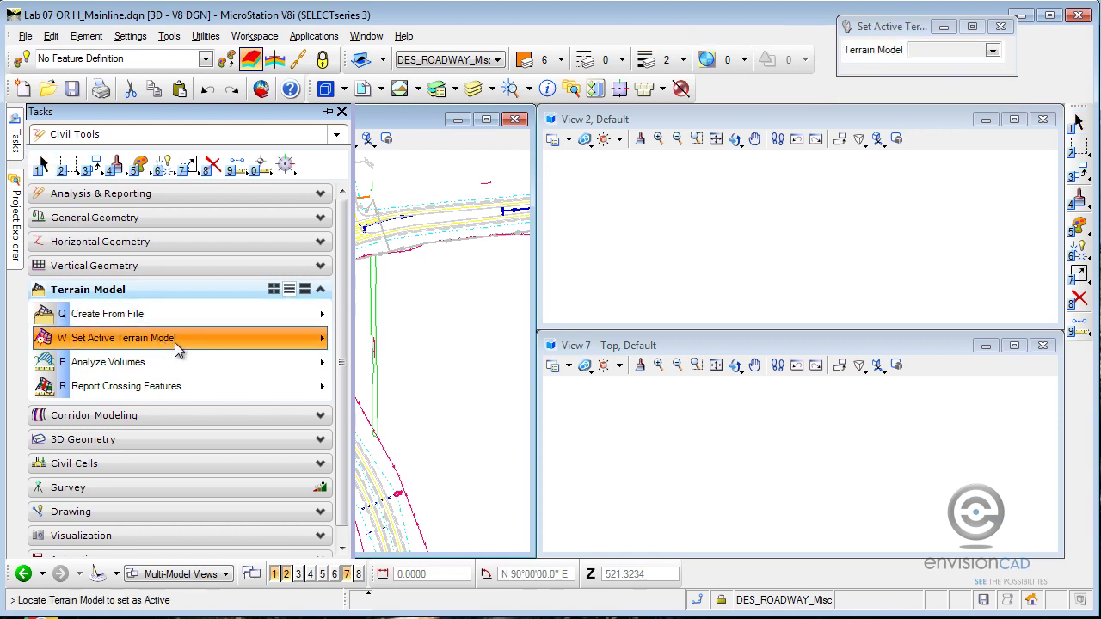
left_click(992, 50)
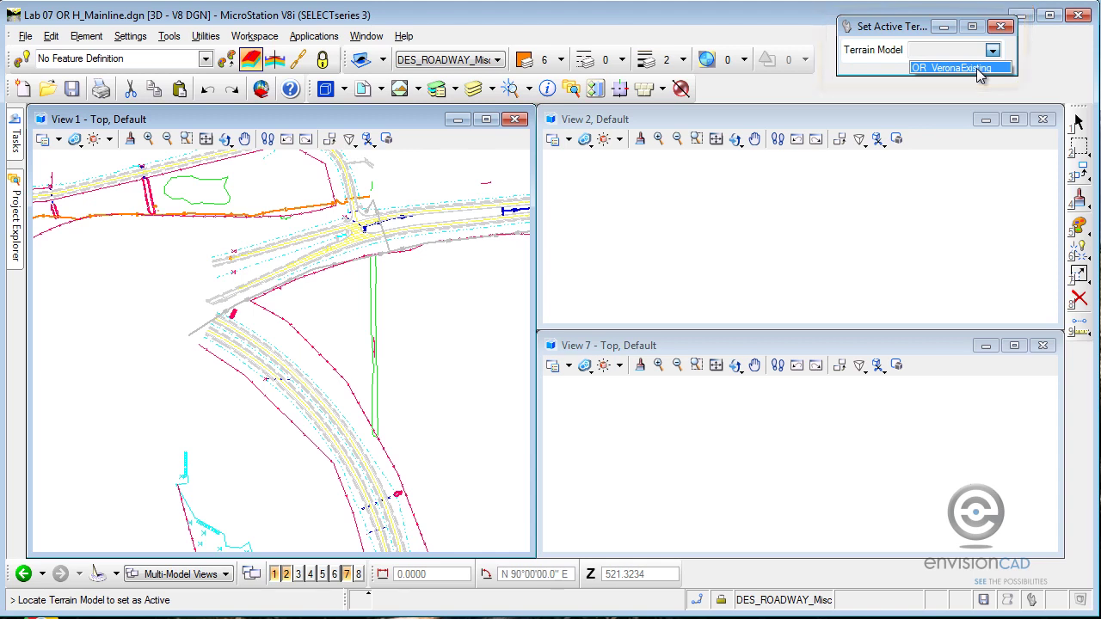
left_click(979, 69)
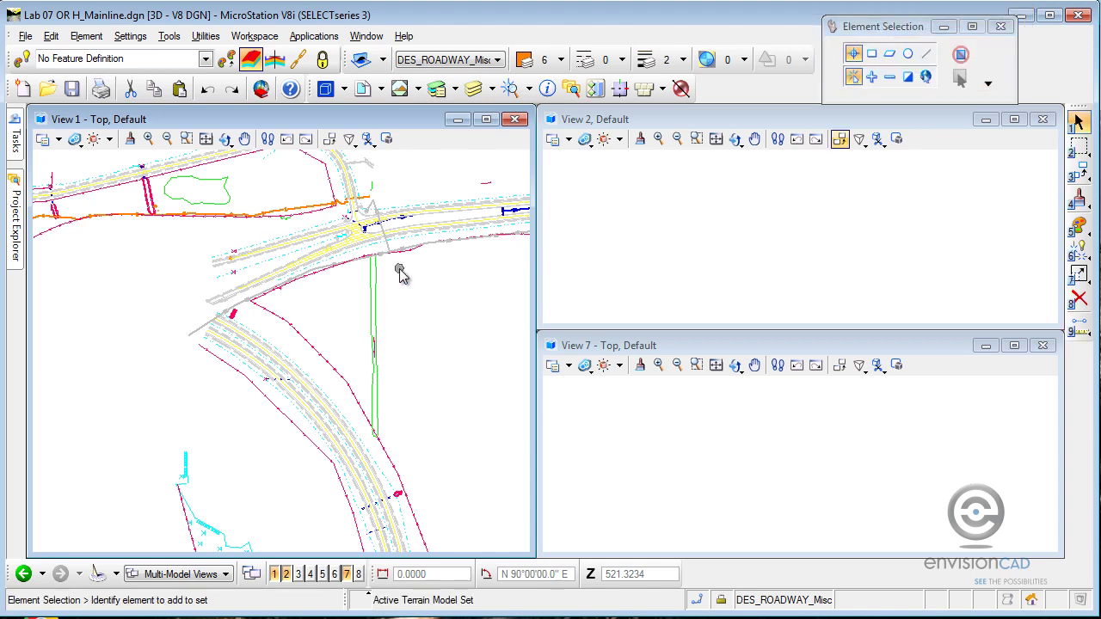
Turn on the E_Terrain level of OR_VeronaTopo.dgn in Level Display.
left_click(492, 90)
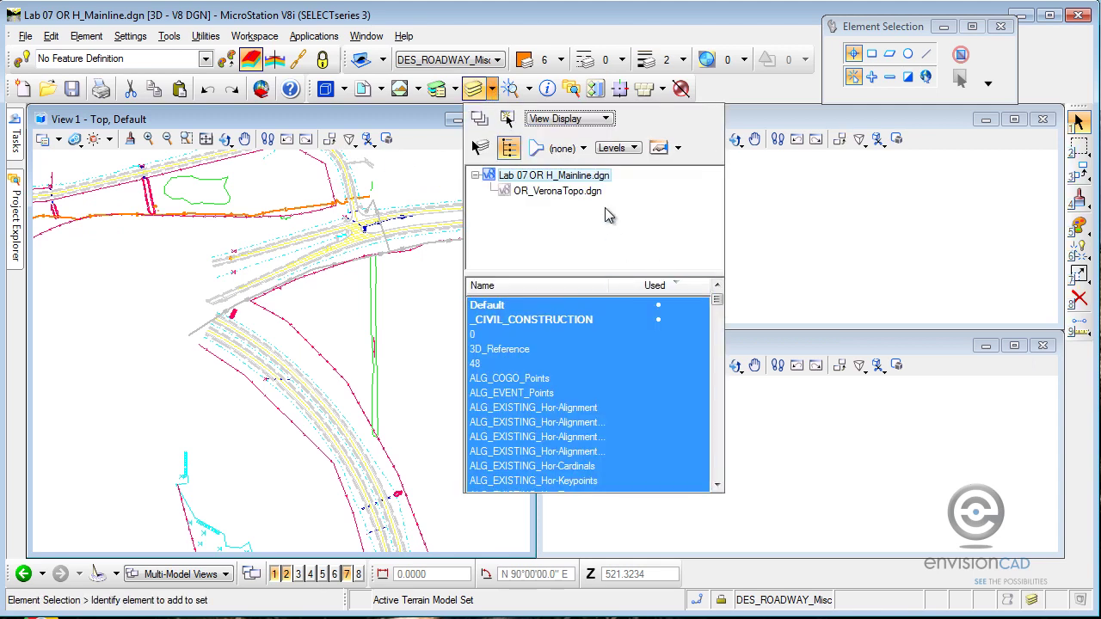
left_click(590, 191)
left_click_drag(718, 312, 720, 389)
left_click(509, 352, "ctrl")
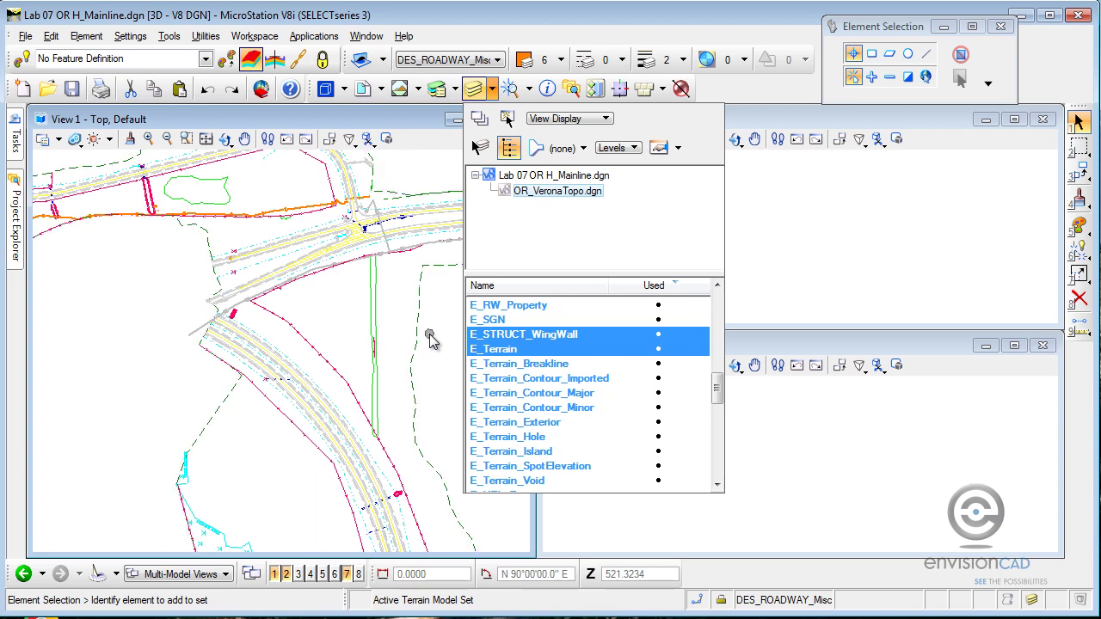
Select the terrain model boundary and open its display properties.
scroll(450, 305, "down", 2)
middle_click_drag(450, 304, 332, 337)
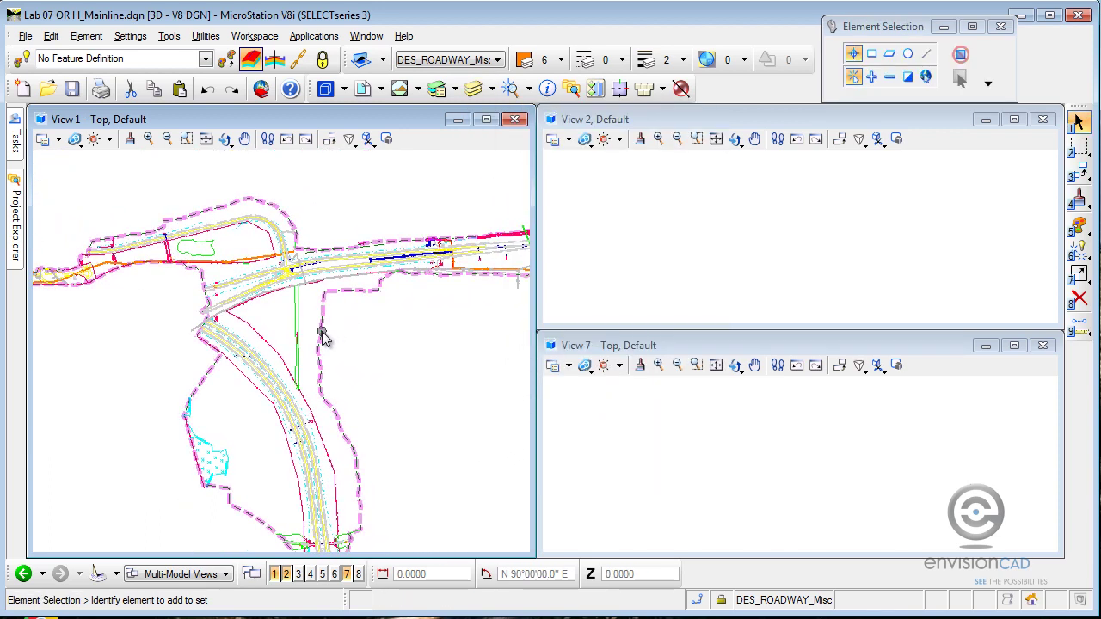
left_click(321, 334)
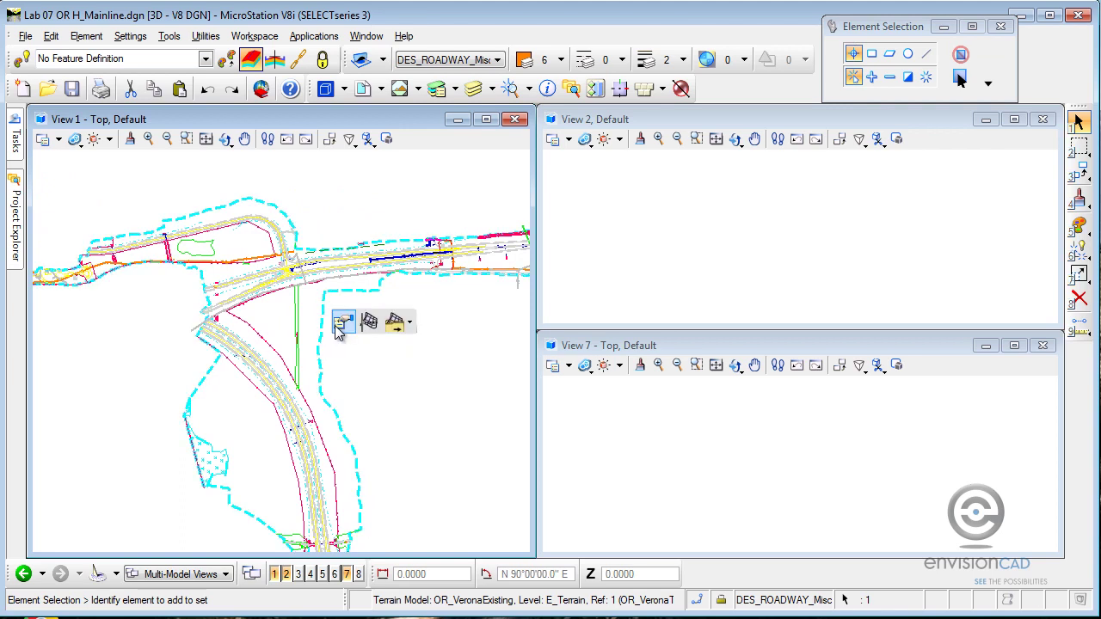
mouse_move(361, 323)
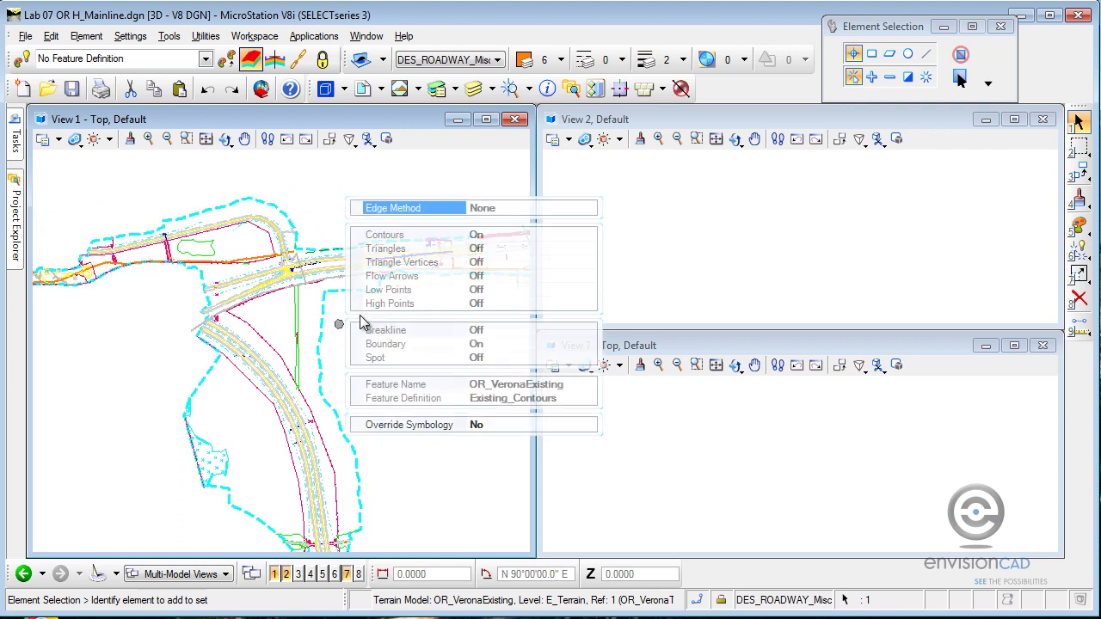
left_click(519, 424)
Set the terrain's Override Symbology to Yes.
left_click(591, 425)
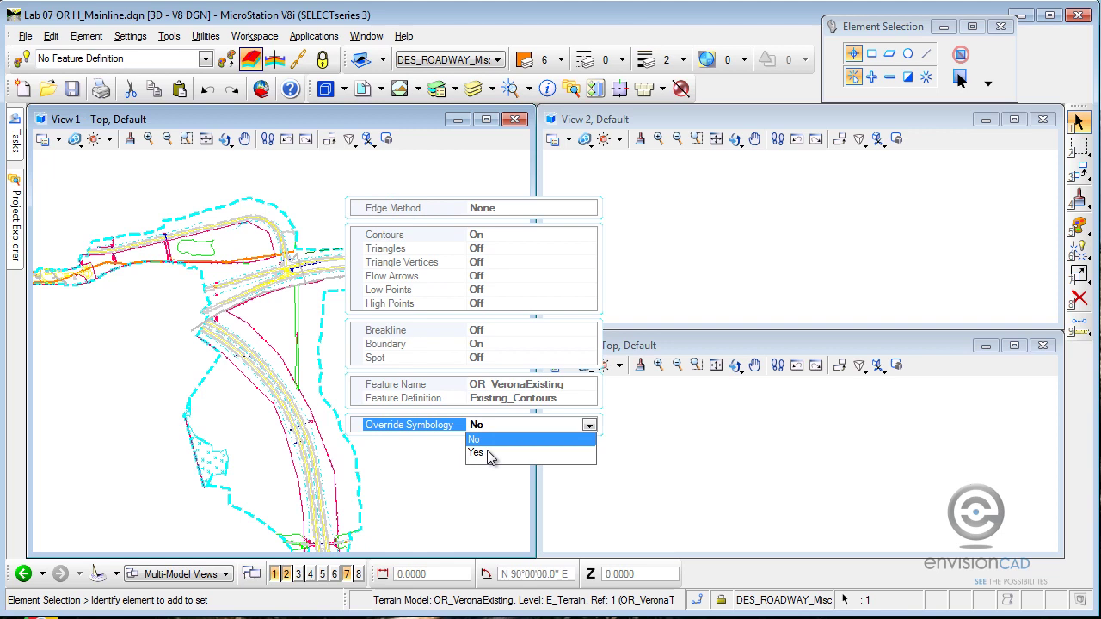
left_click(491, 454)
left_click(514, 249)
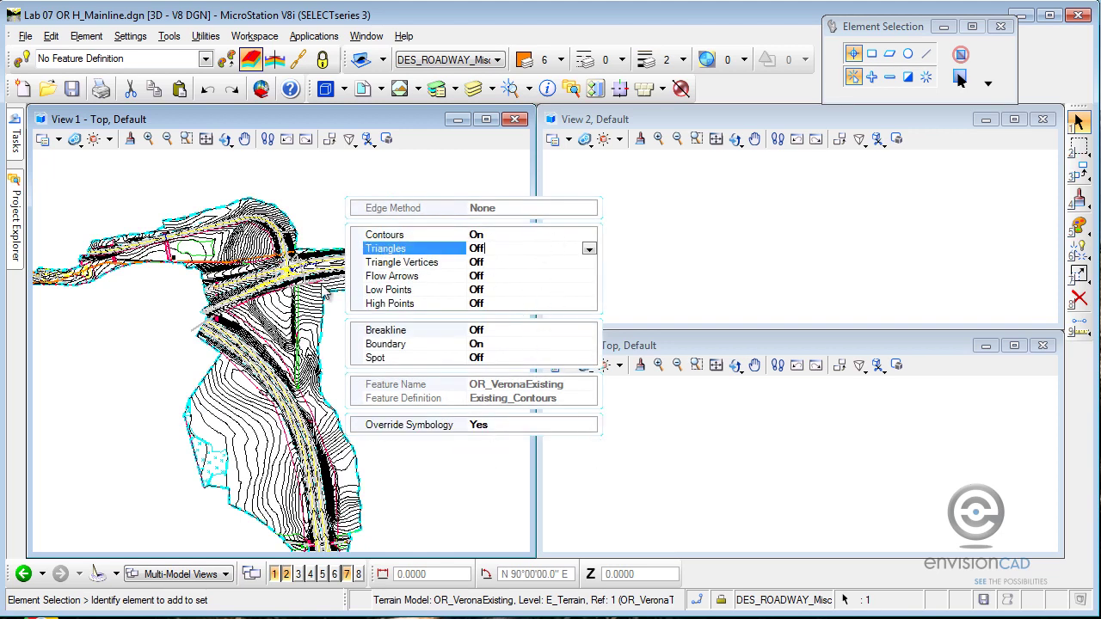
Turn the terrain's contours off so only its boundary remains.
scroll(344, 318, "up", 5)
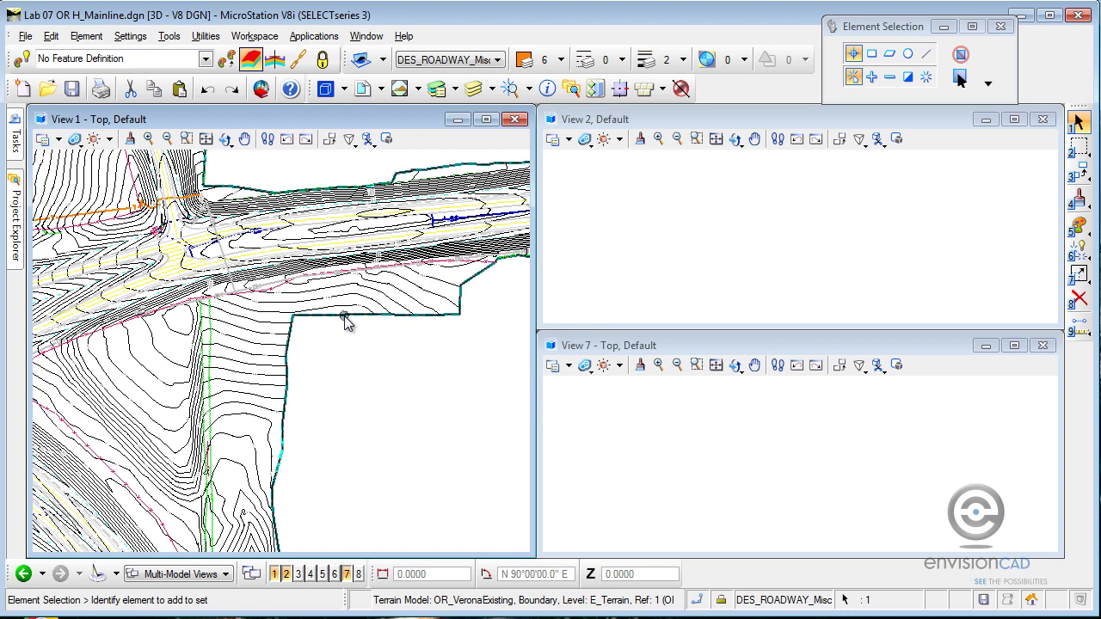
mouse_move(363, 319)
left_click(530, 224)
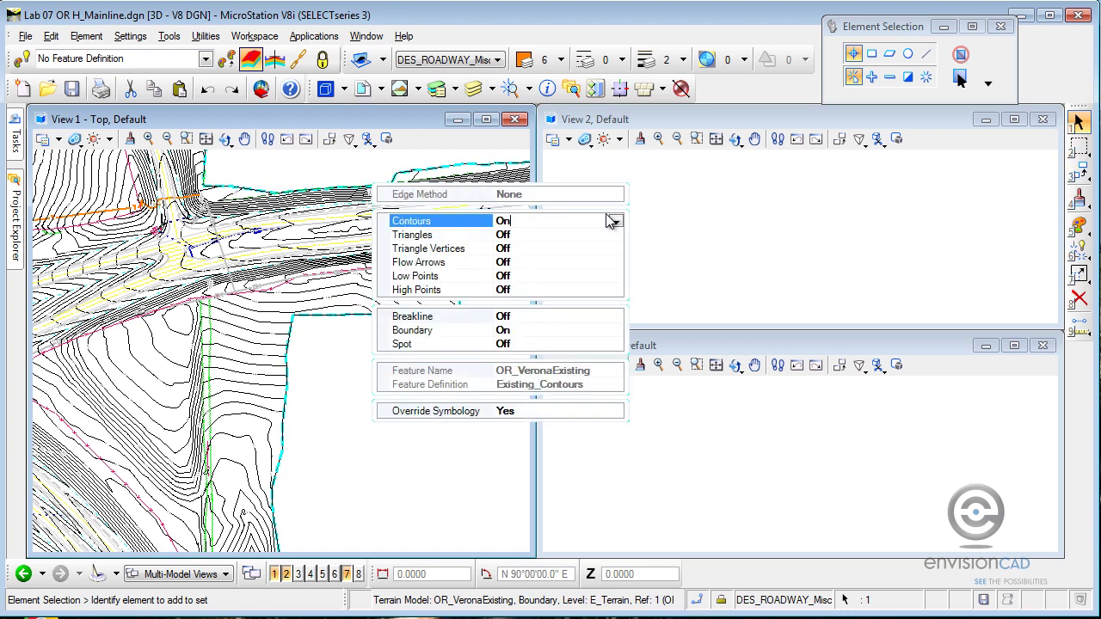
left_click(616, 222)
left_click(580, 244)
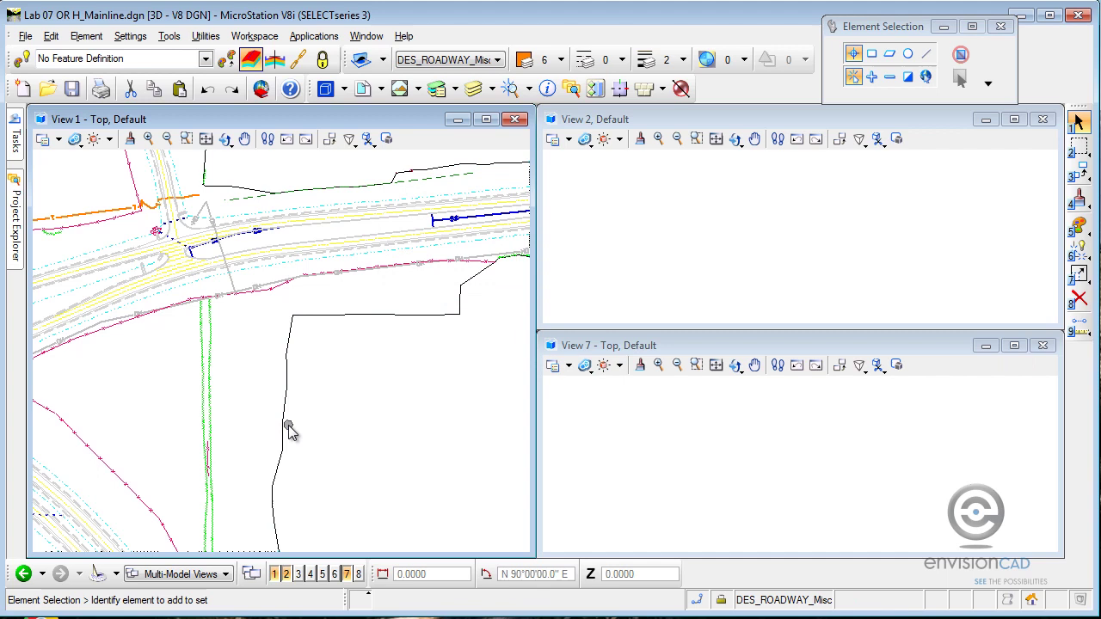
scroll(290, 430, "down", 4)
Frame the side road area and open the Complex By Elements list under Horizontal Geometry.
key("Escape")
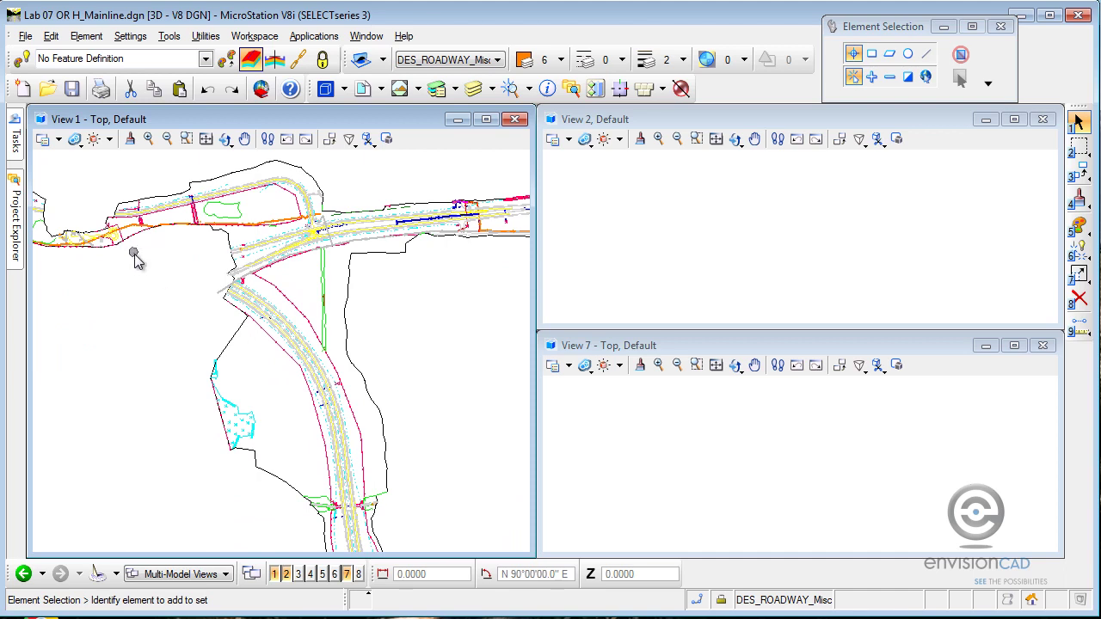
scroll(193, 315, "up", 2)
middle_click_drag(229, 364, 97, 346)
middle_click_drag(387, 353, 339, 432)
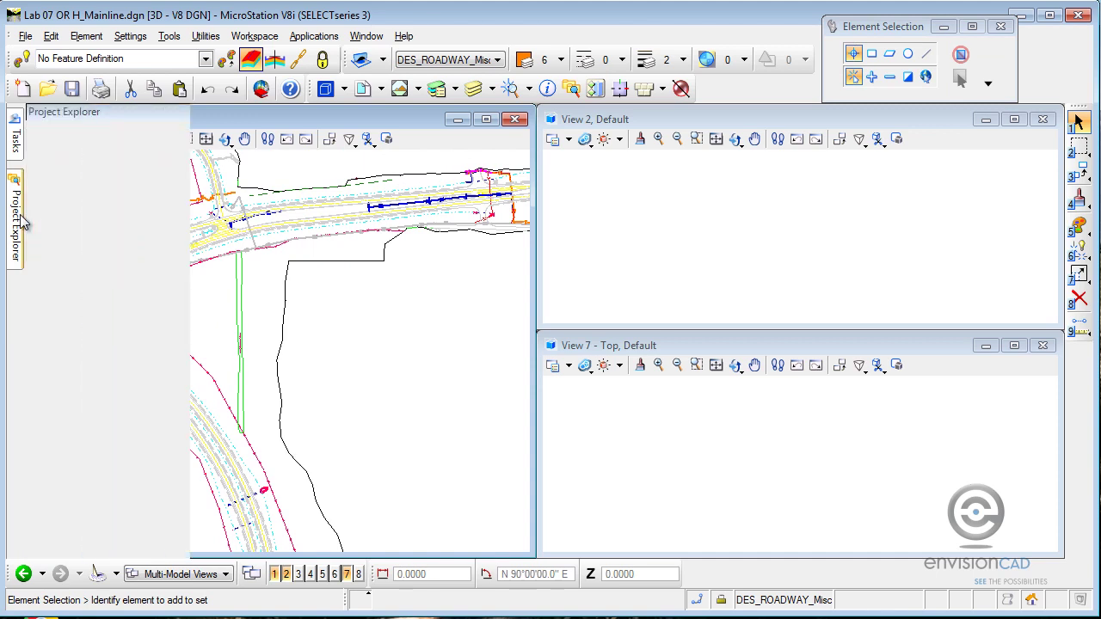
mouse_move(17, 151)
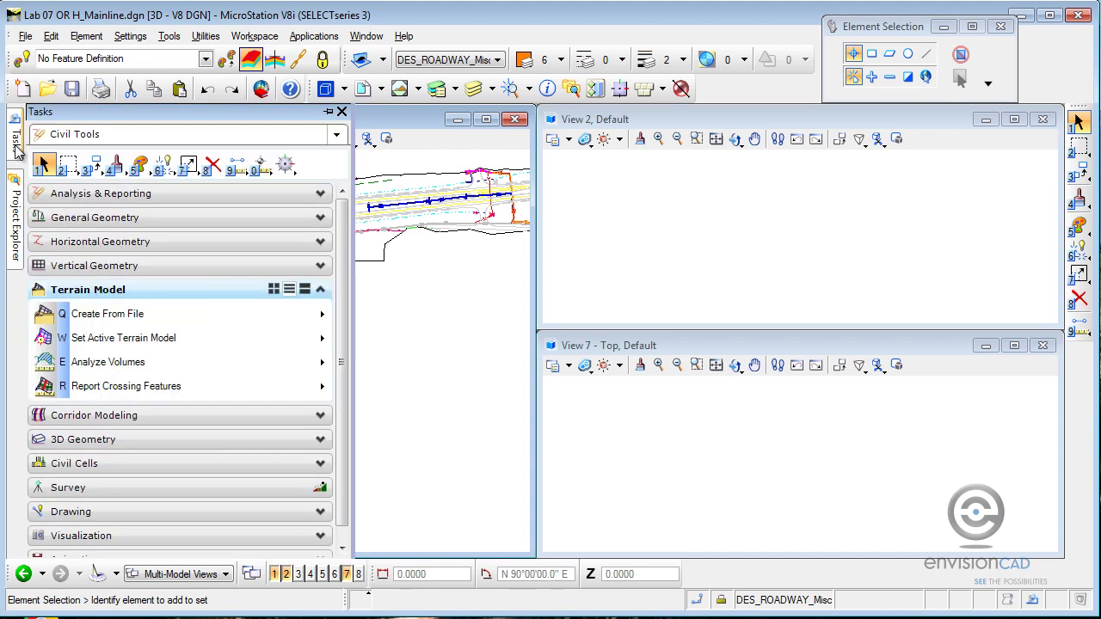
left_click(320, 243)
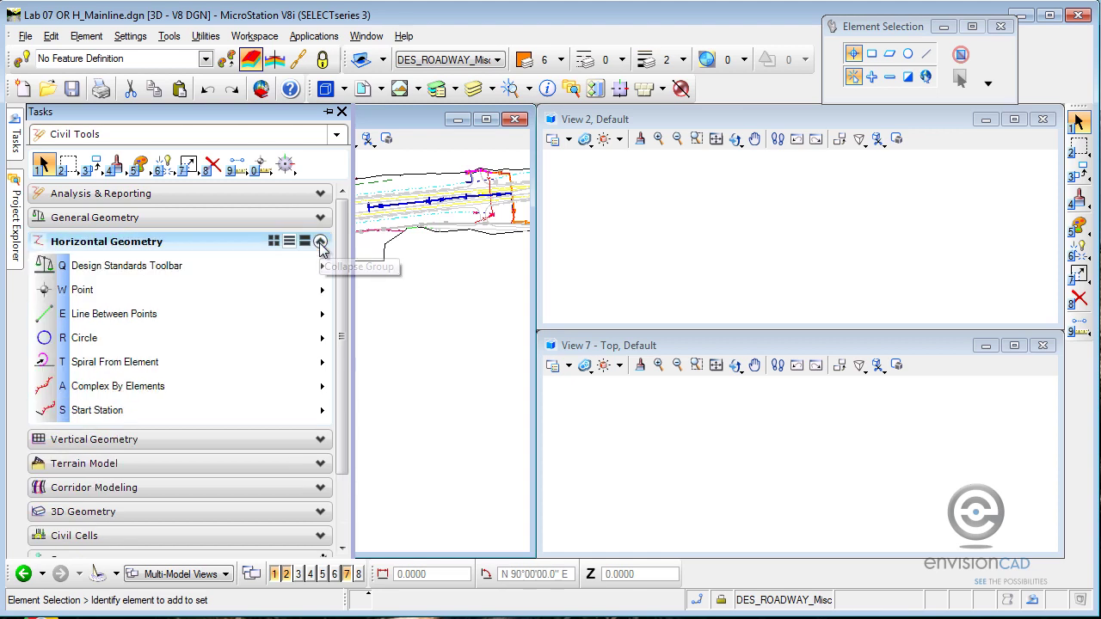
left_click(275, 388)
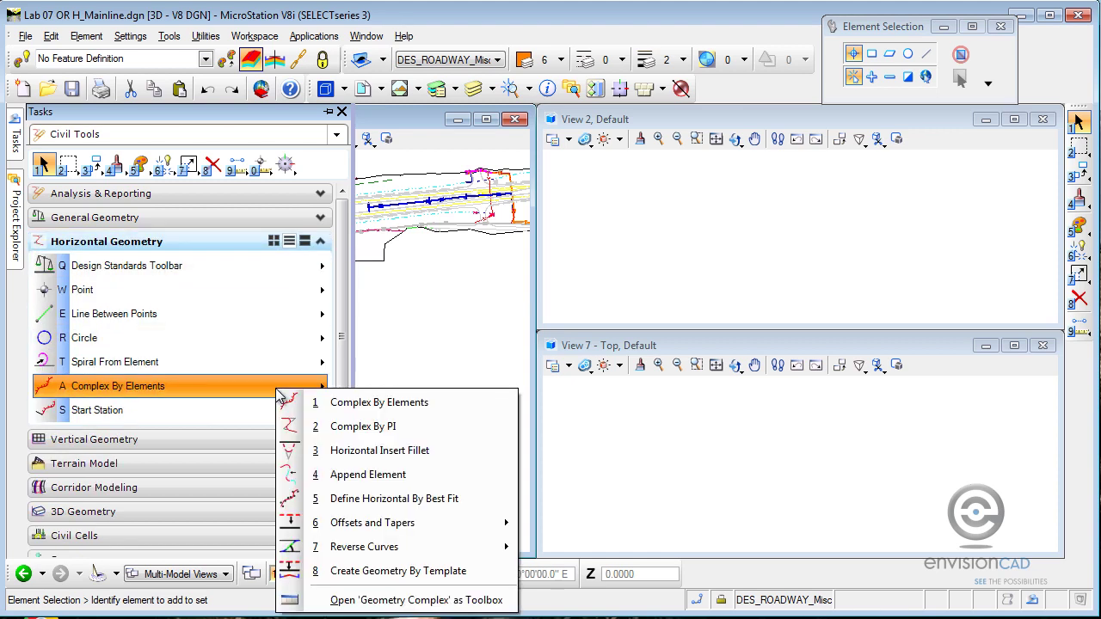
Start Complex By PI with radius 650, feature P_centerline_Alt1, name Side Road Alt 1.
left_click(388, 433)
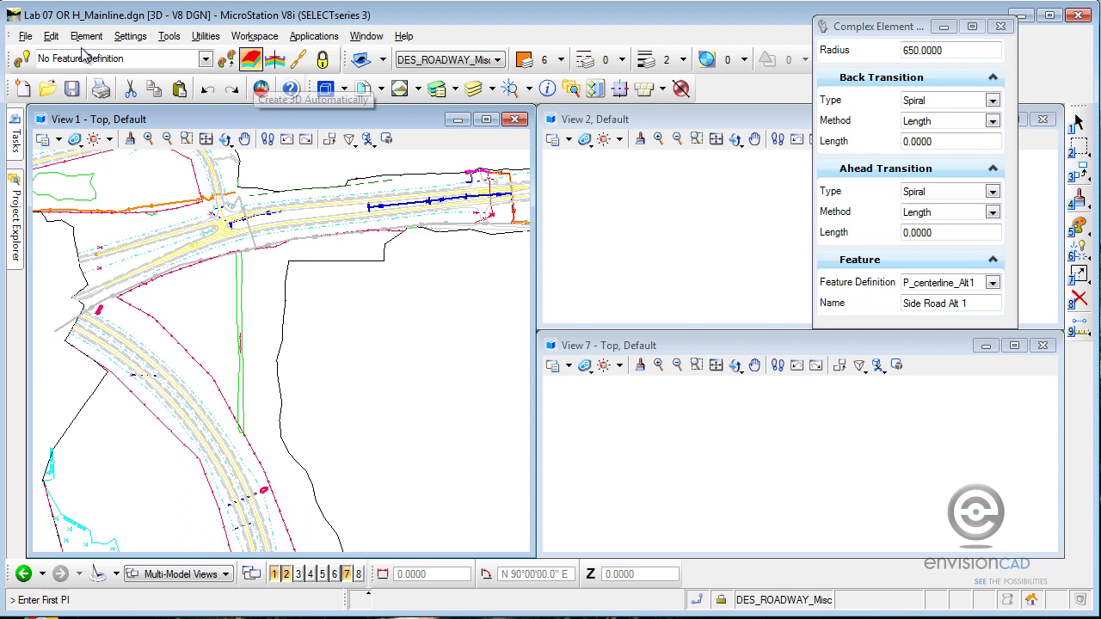
left_click_drag(9, 56, 281, 197)
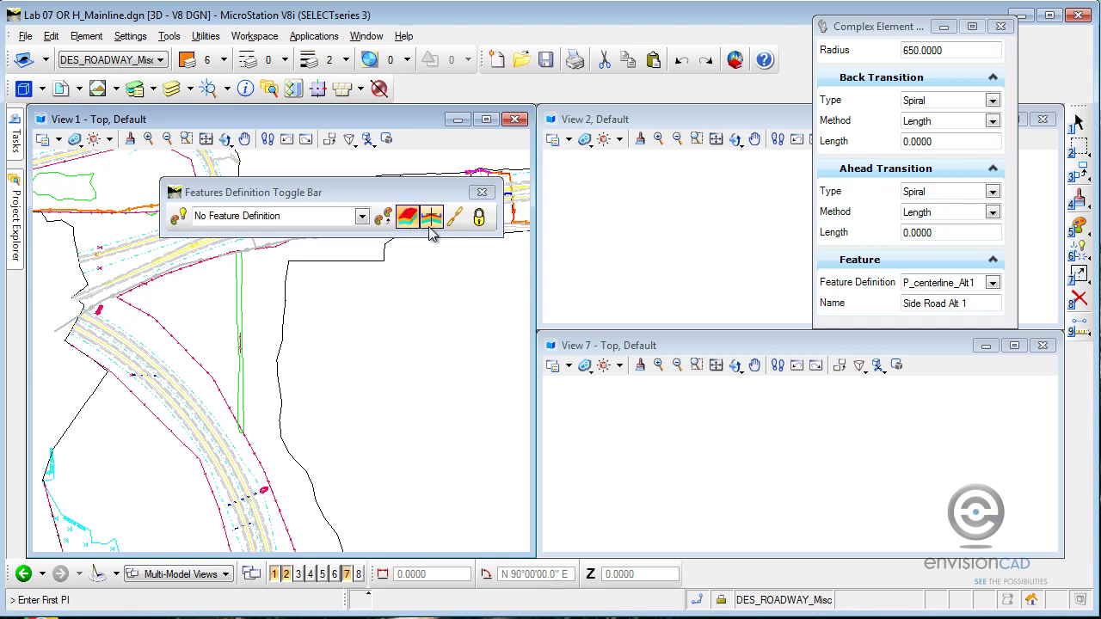
Enable Create 3D Automatically, redock the toggle bar, and place the first PI at the south end.
left_click(432, 220)
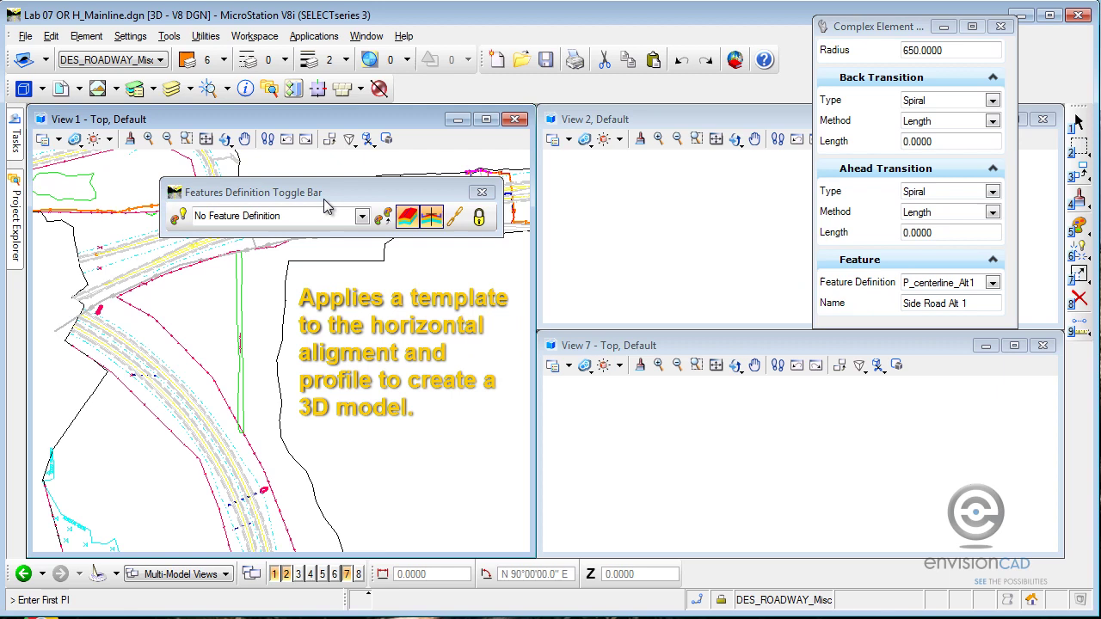
left_click_drag(316, 181, 206, 60)
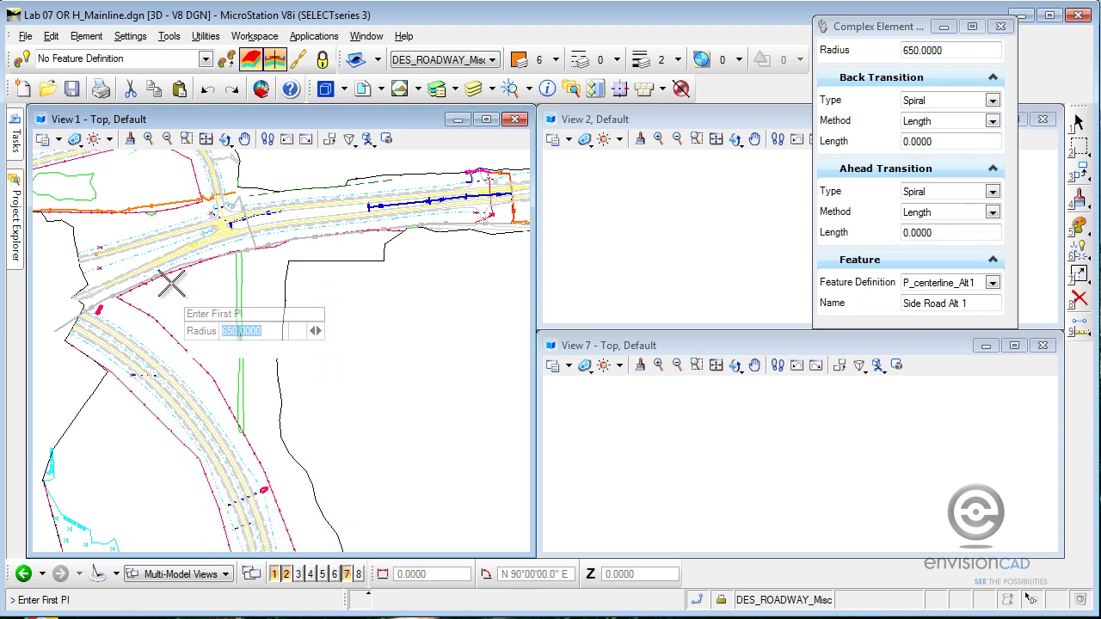
left_click(172, 475)
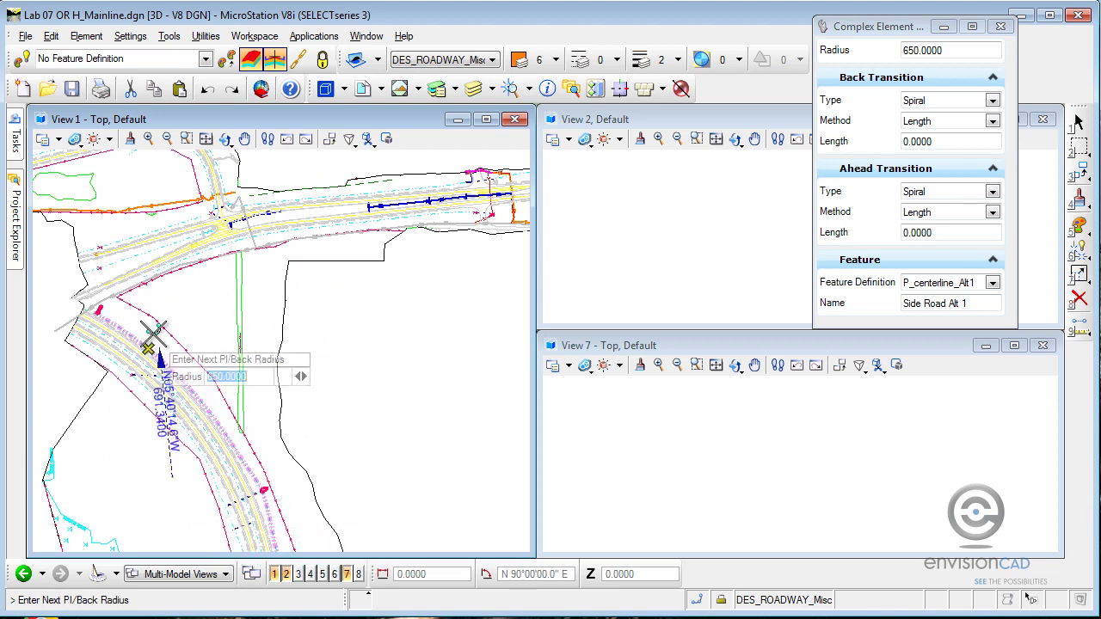
Place PIs north then east with an 850 curve radius, finishing to build the corridor.
left_click(170, 248)
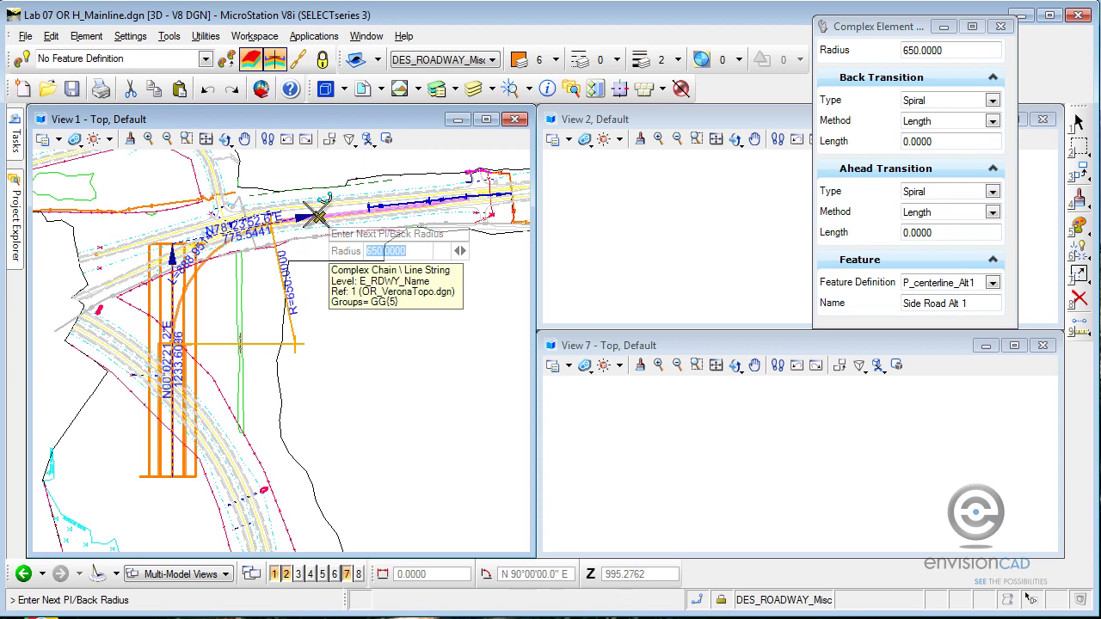
key("Return")
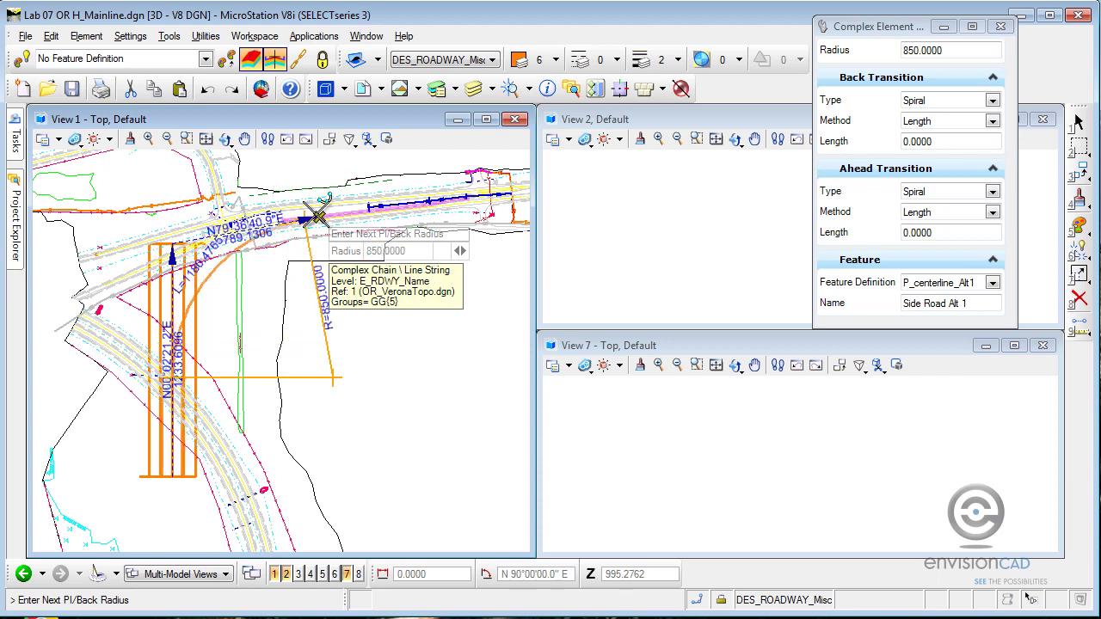
left_click(490, 196)
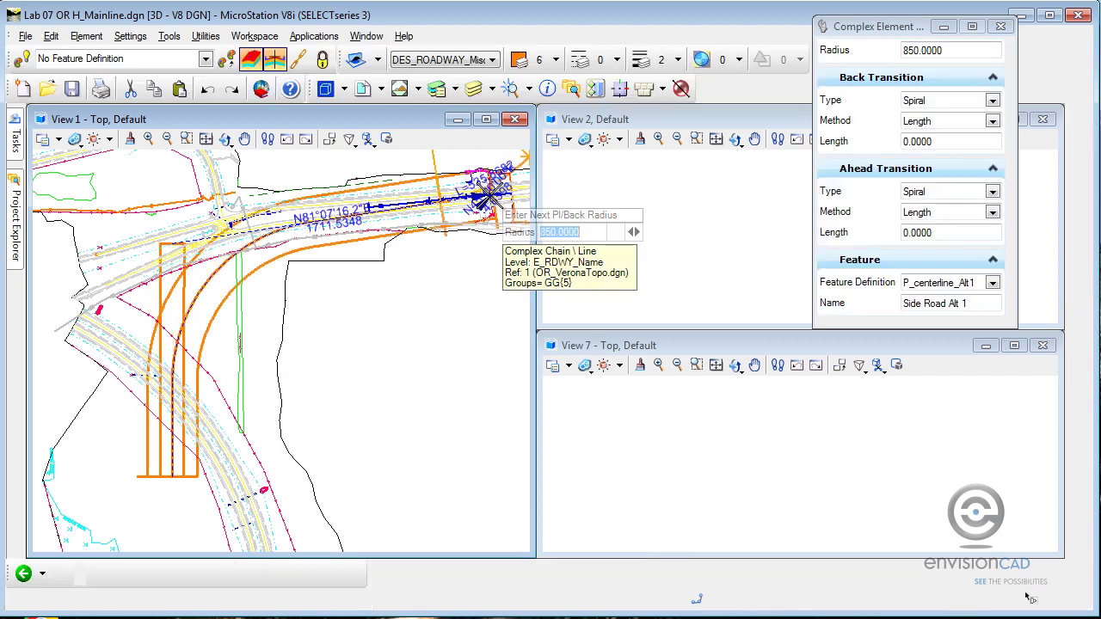
right_click(395, 277)
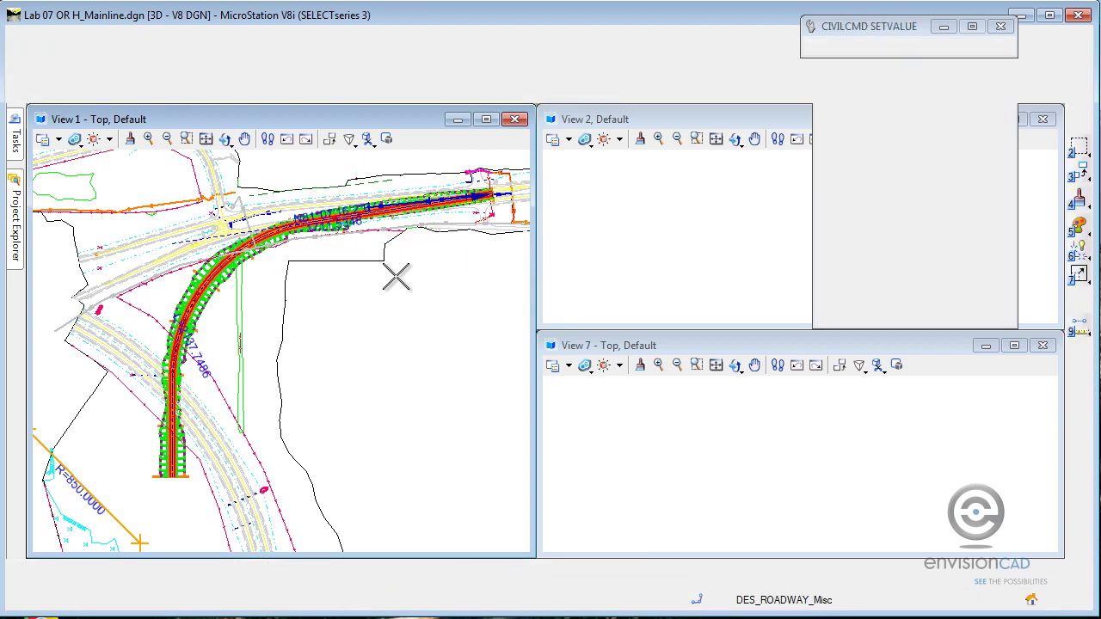
scroll(197, 318, "up", 3)
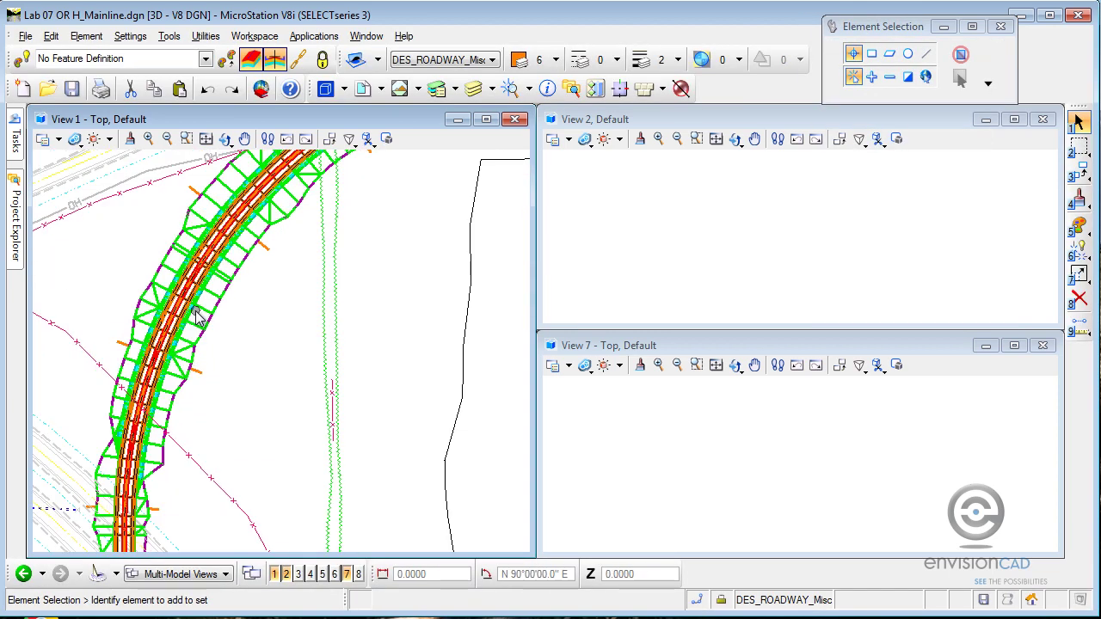
scroll(184, 264, "up", 3)
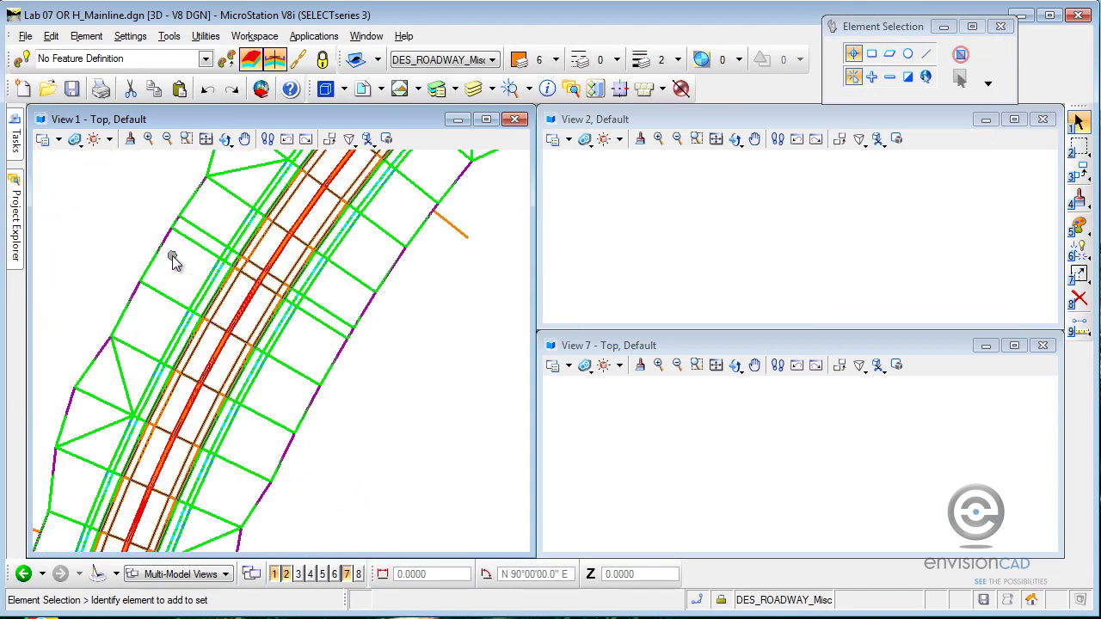
left_click(226, 139)
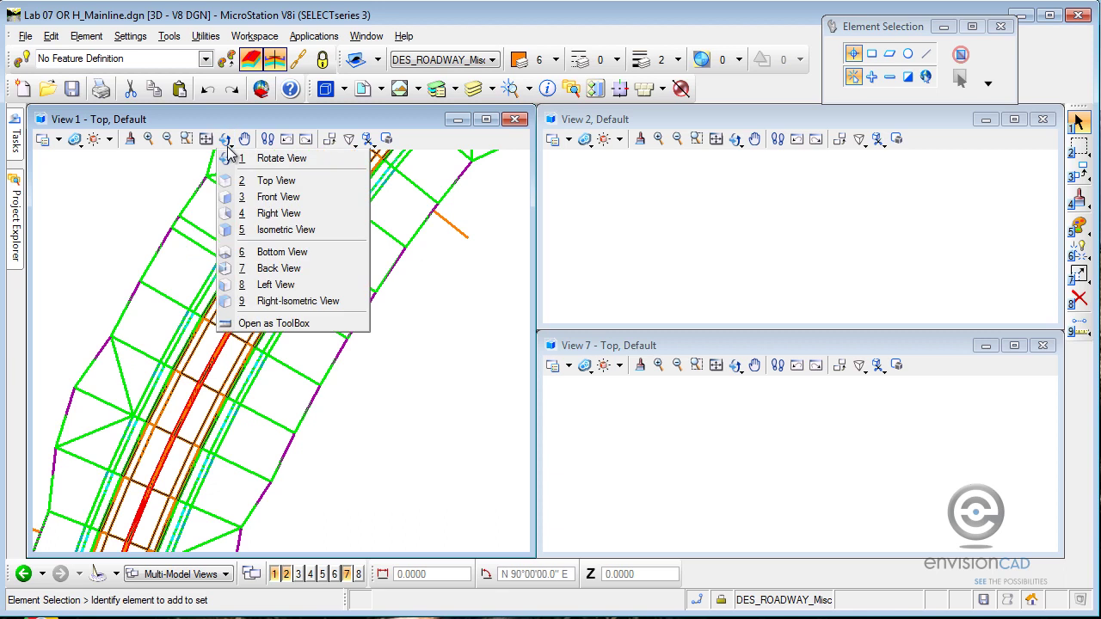
left_click(276, 158)
left_click(240, 525)
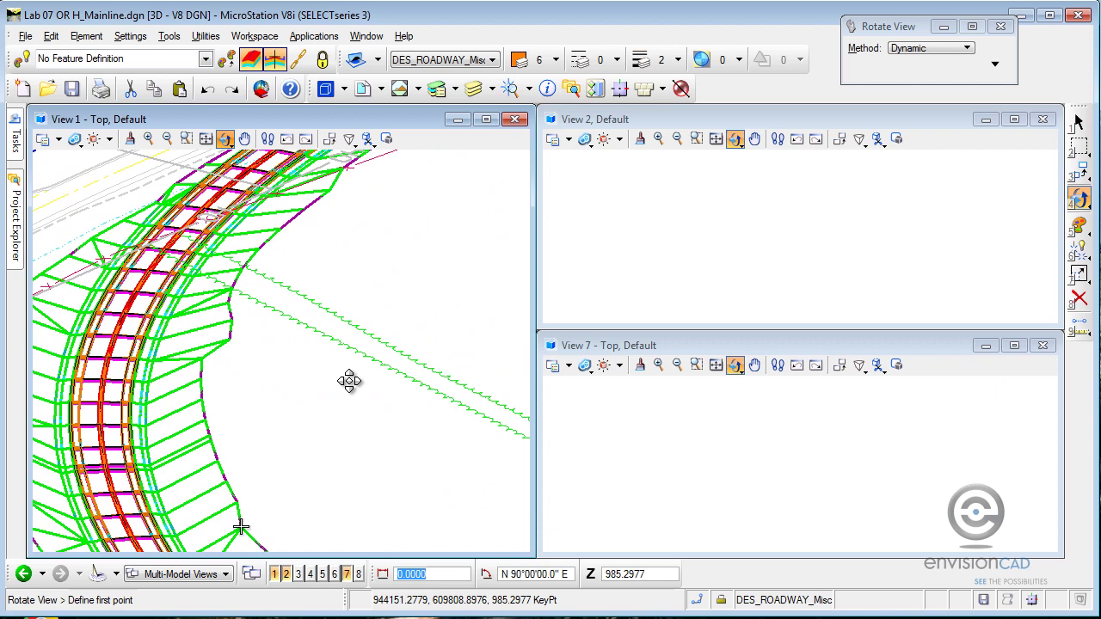
left_click(321, 378)
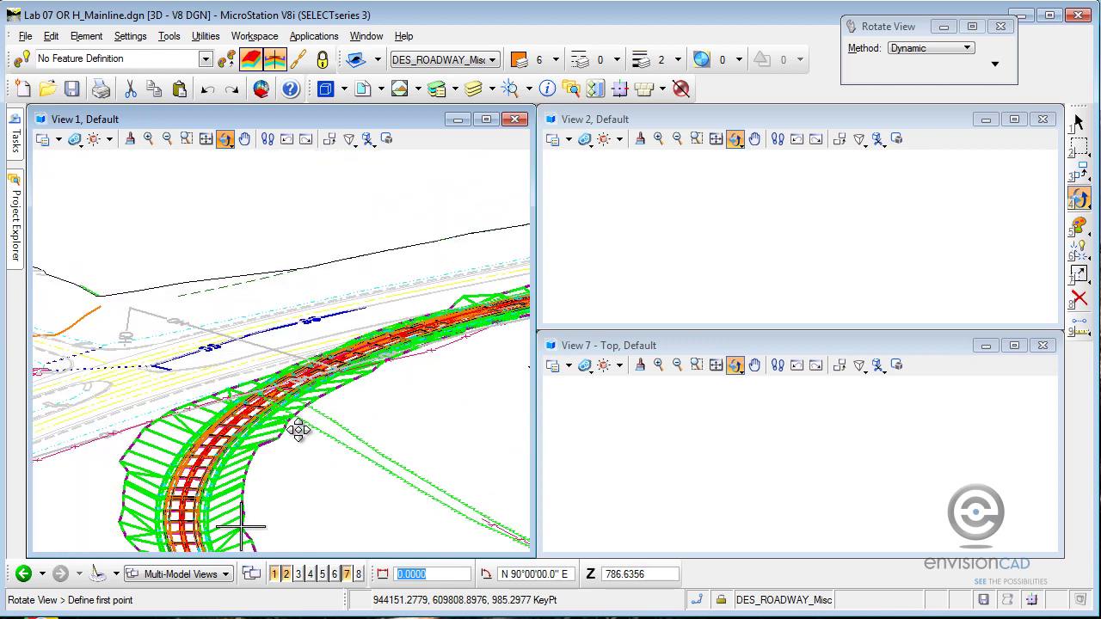
left_click(301, 313)
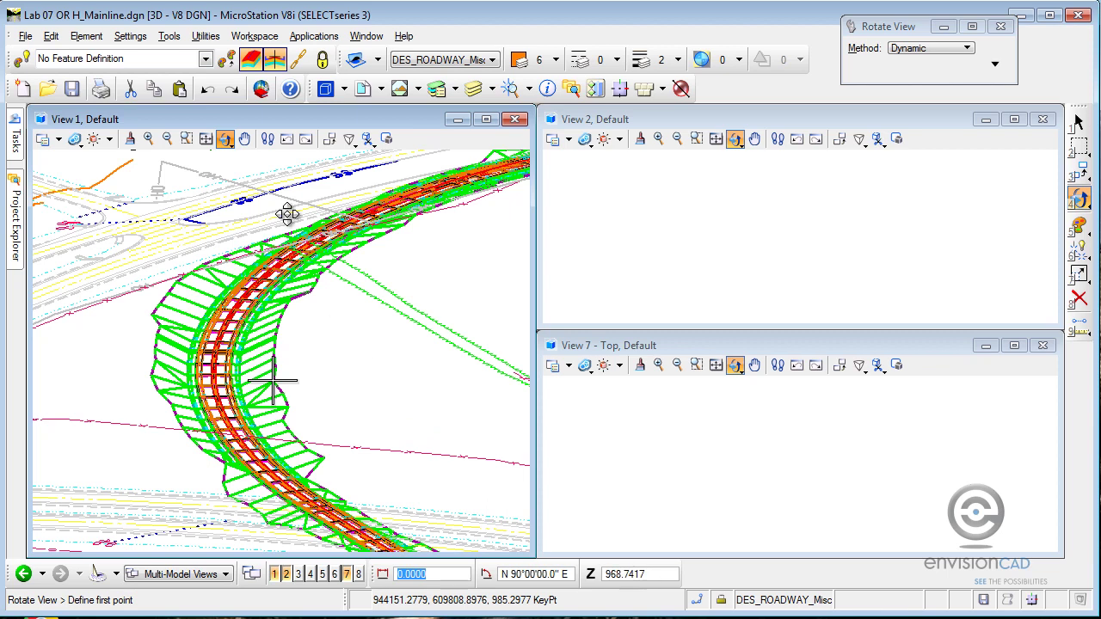
left_click(231, 144)
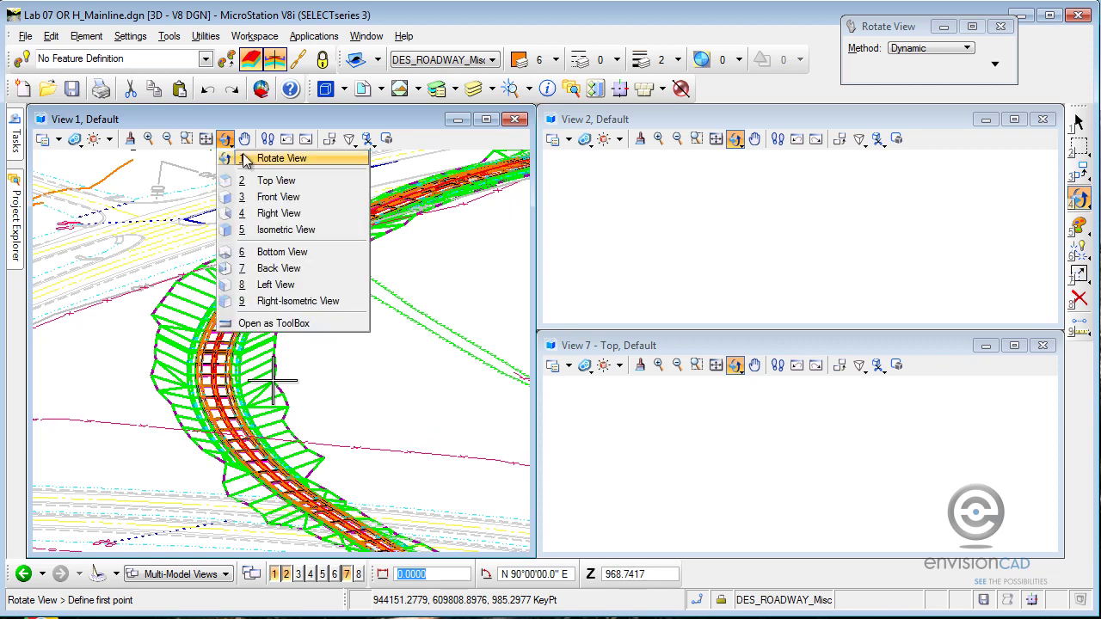
left_click(268, 181)
middle_click_drag(270, 231, 336, 323)
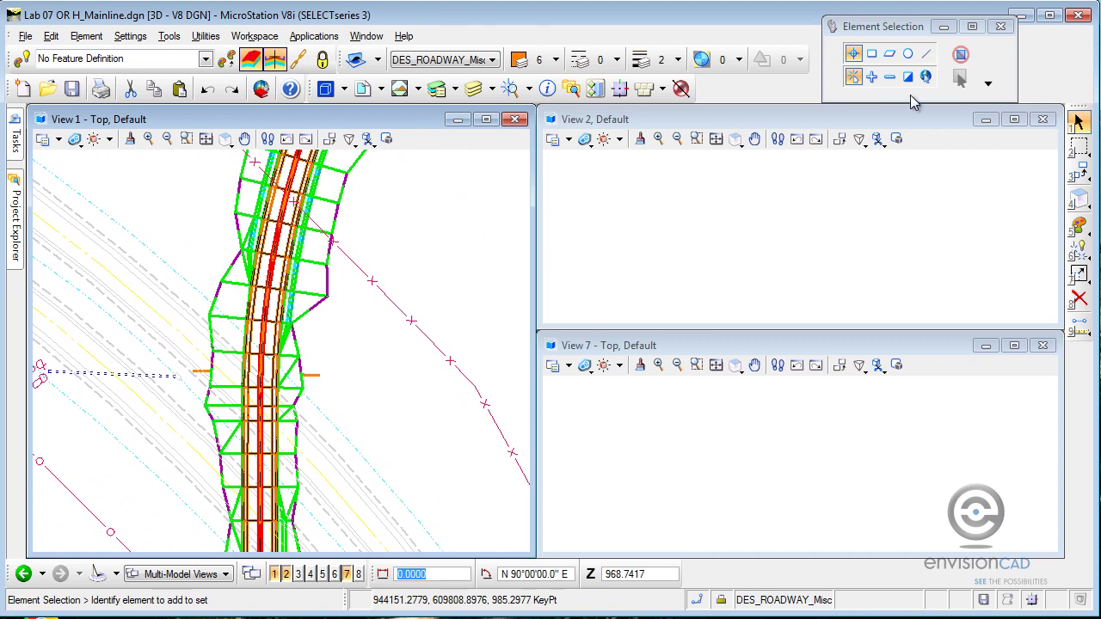
Open the Side Road Alt 1 profile model from the alignment and display it in View 2.
left_click(1083, 125)
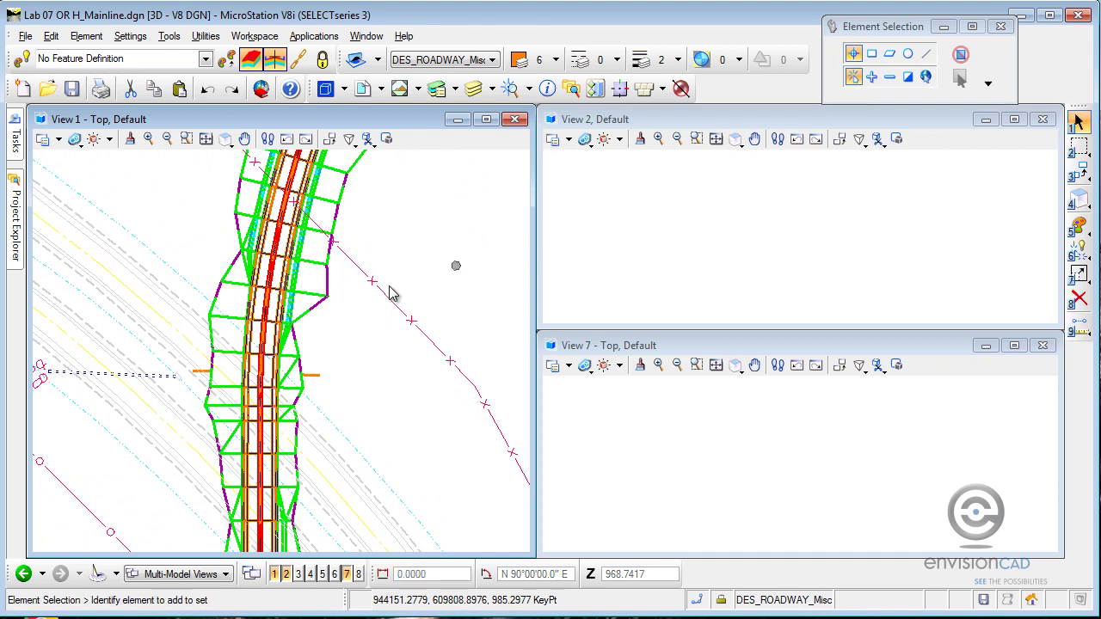
scroll(272, 275, "up", 5)
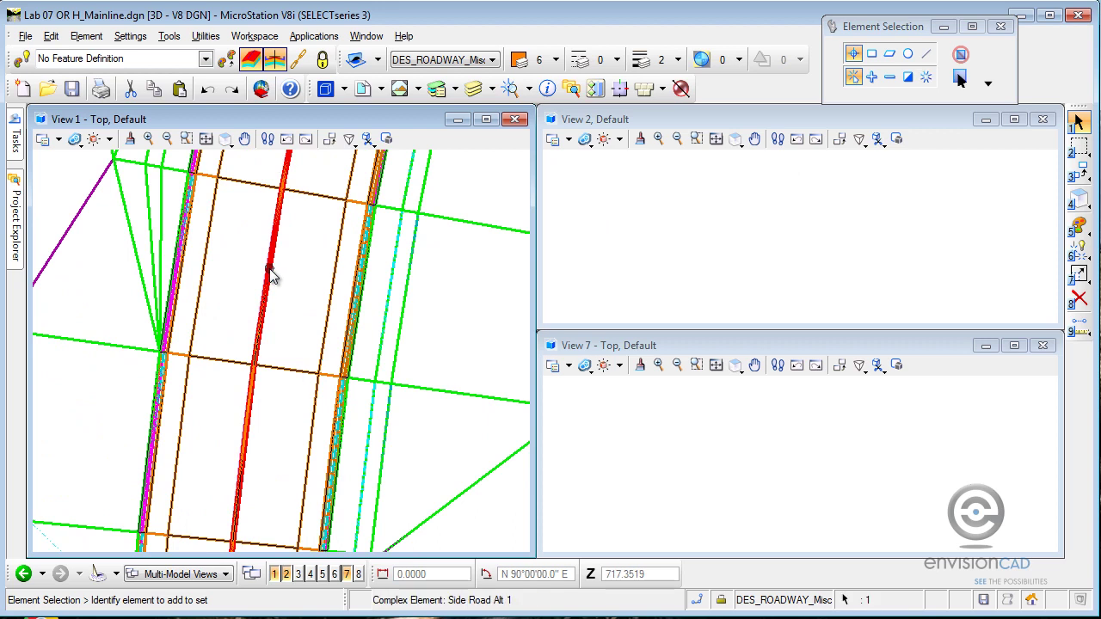
mouse_move(272, 275)
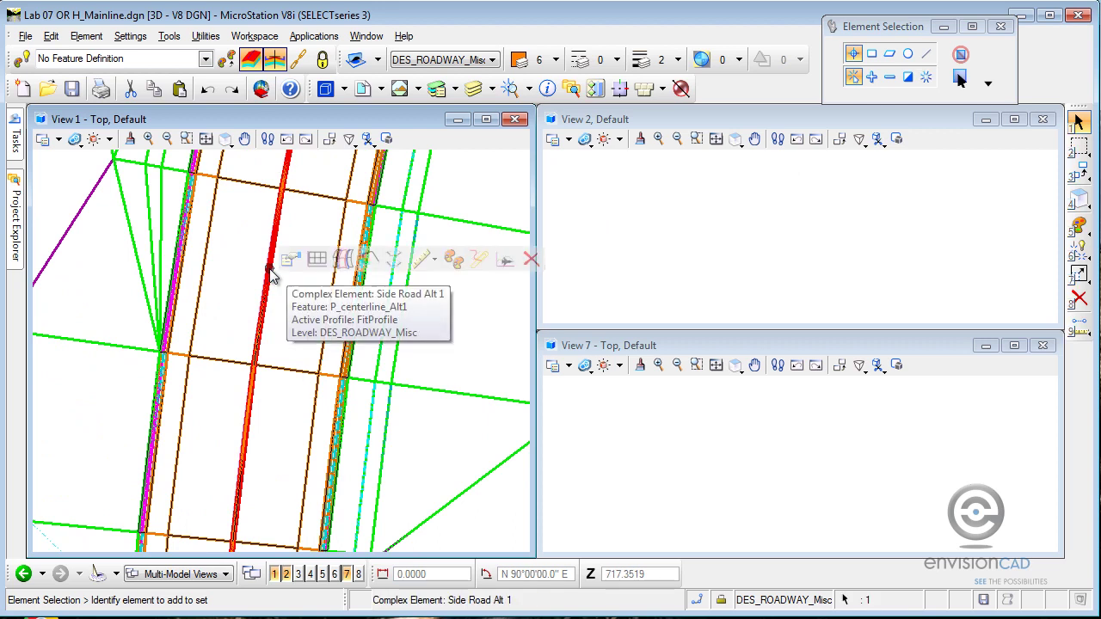
left_click(317, 262)
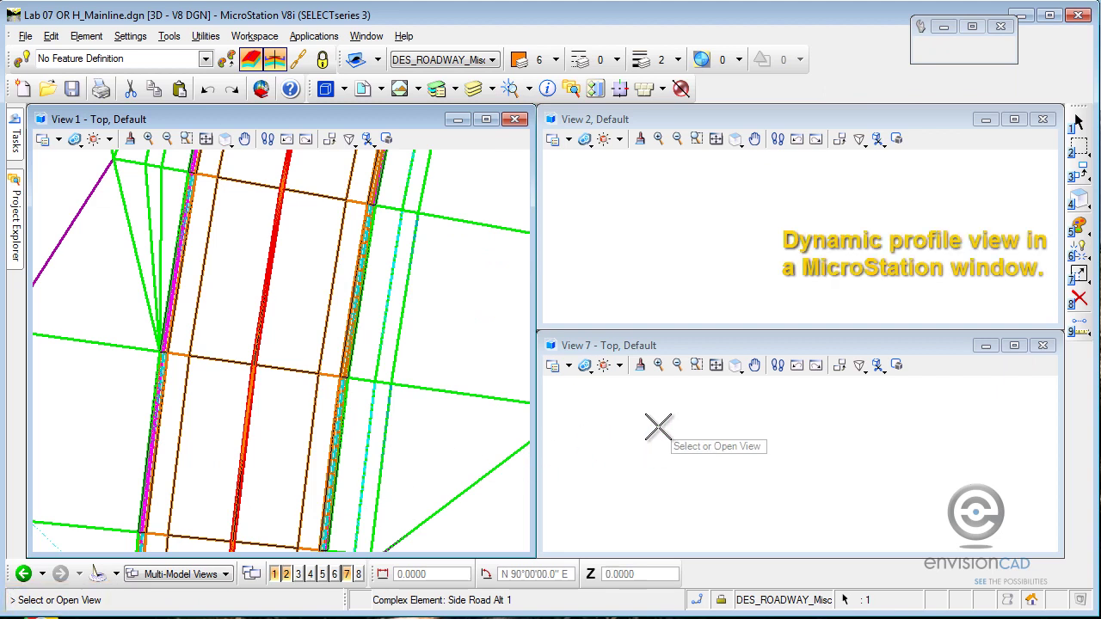
left_click(661, 237)
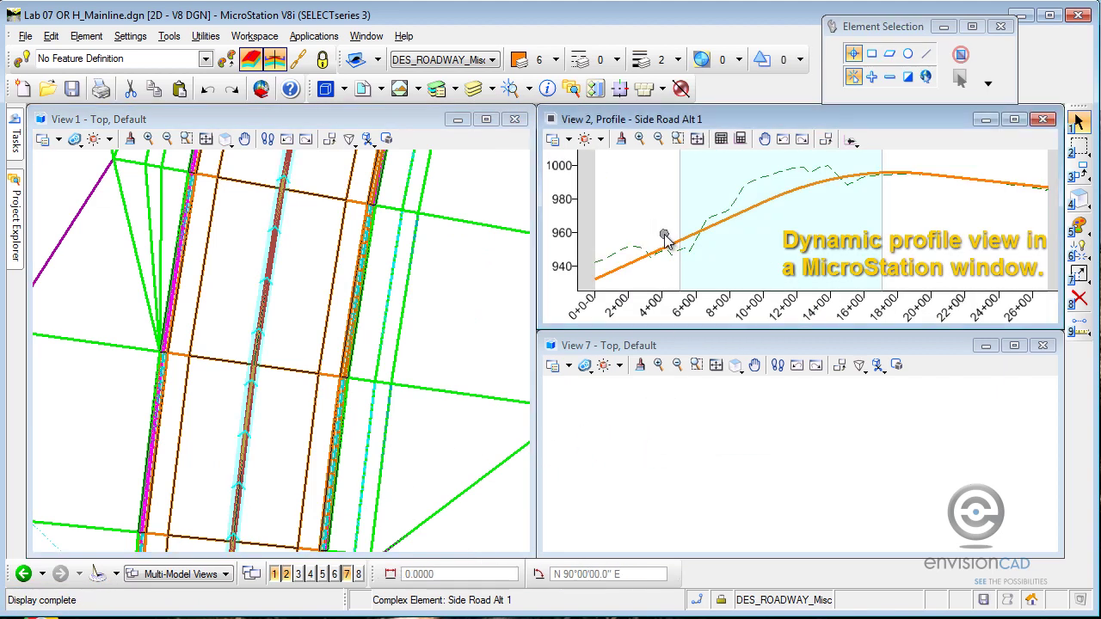
Turn on grid lines in View 2 and frame the full profile from 0+00 to about 28+00.
left_click(564, 140)
left_click(713, 278)
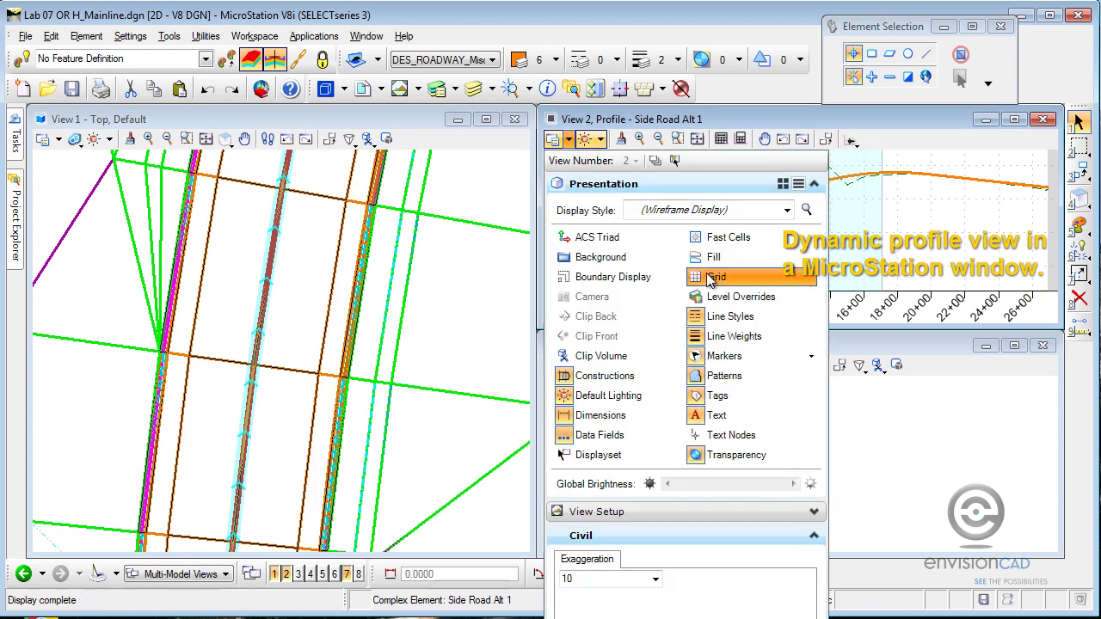
scroll(858, 201, "down", 2)
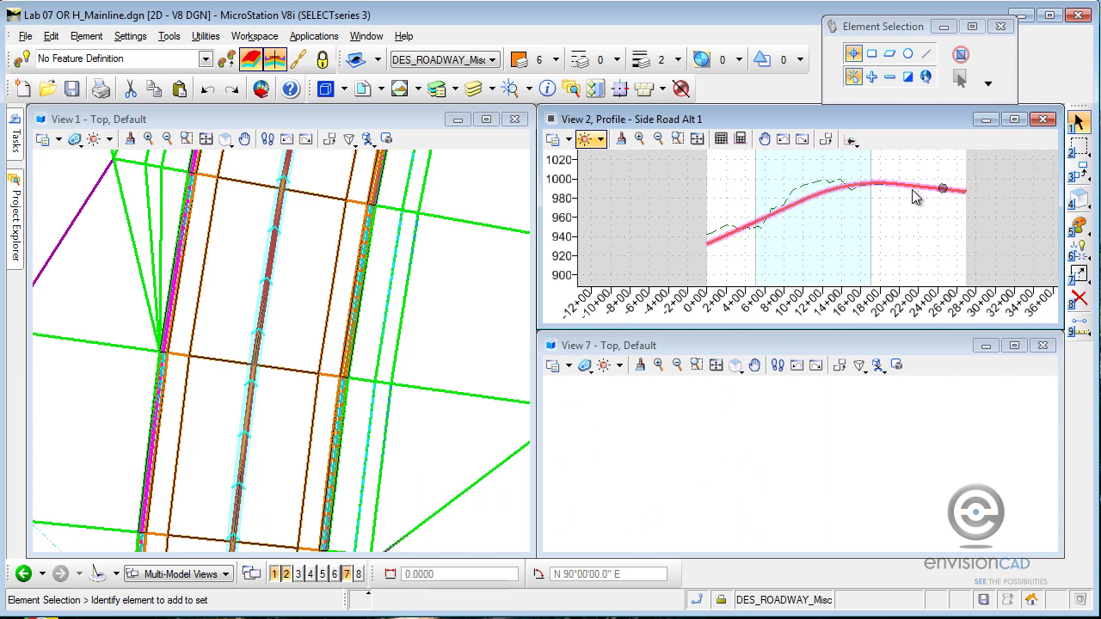
scroll(917, 191, "up", 2)
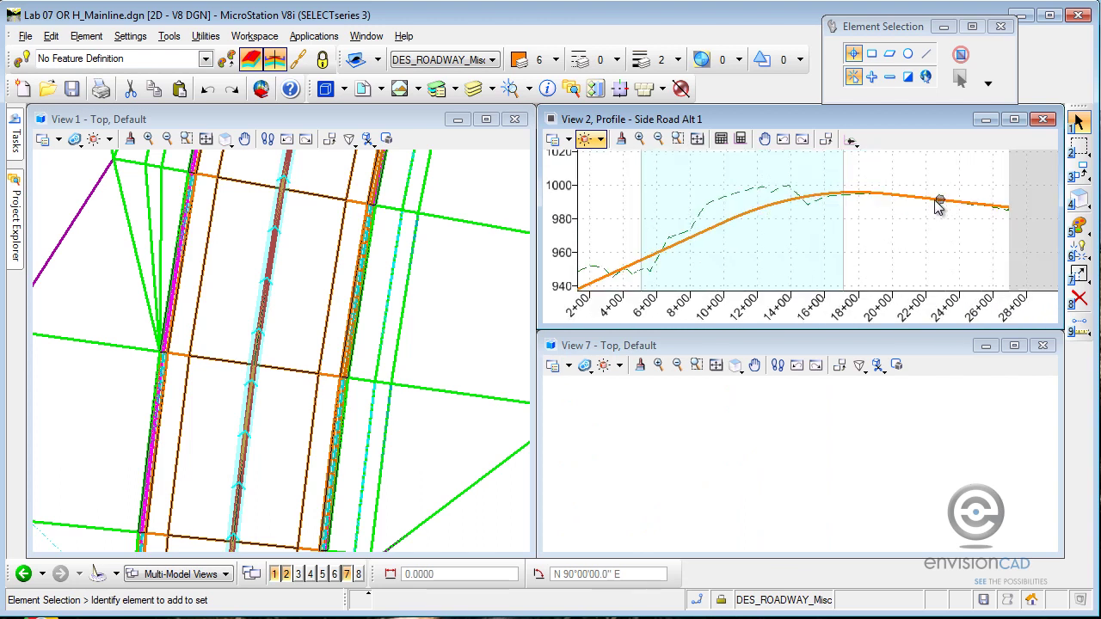
scroll(997, 215, "up", 3)
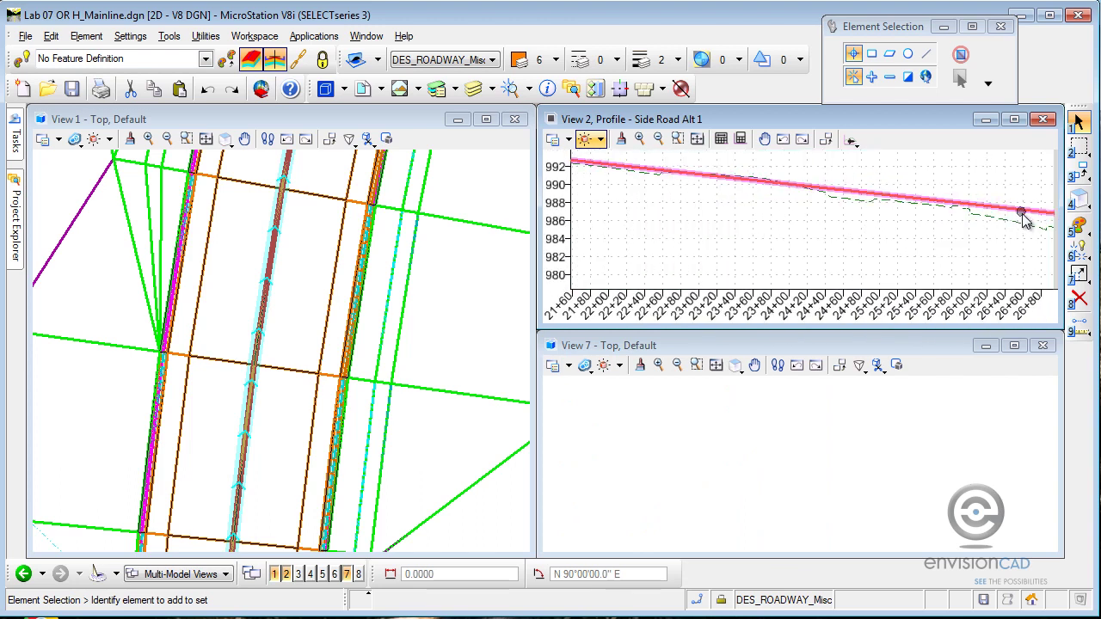
scroll(1022, 217, "down", 3)
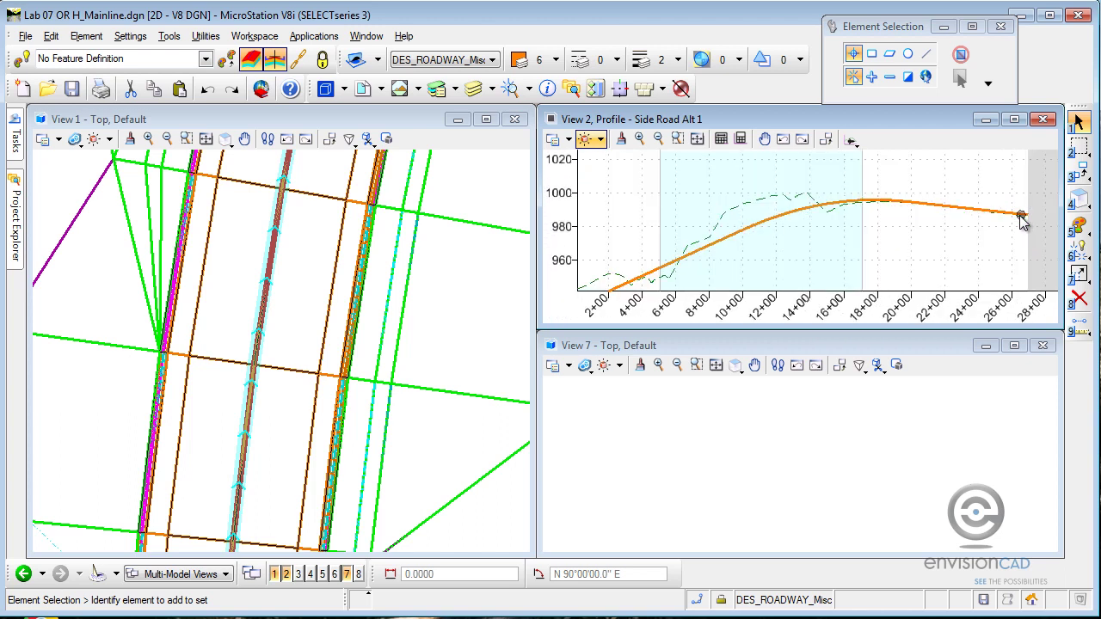
scroll(647, 260, "up", 1)
left_click_drag(648, 259, 740, 209)
right_click(712, 250)
scroll(713, 250, "down", 2)
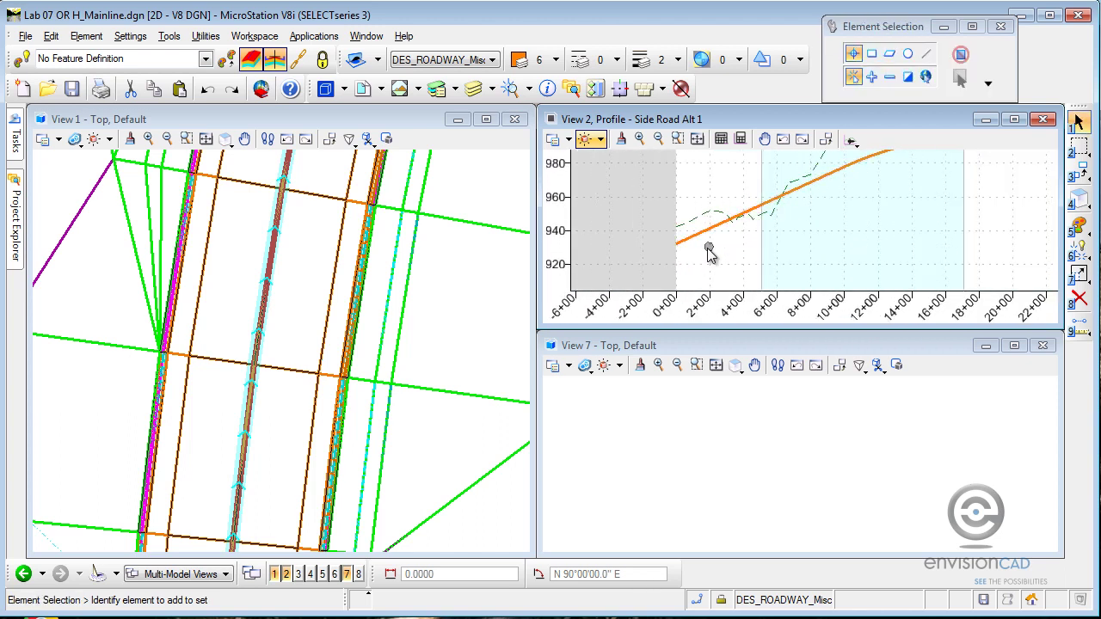
scroll(886, 219, "down", 2)
middle_click_drag(887, 219, 850, 239)
Select the Side Road Alt 1 corridor in View 1 and bring up its Corridor Views options.
middle_click_drag(467, 327, 259, 158)
scroll(340, 336, "down", 2)
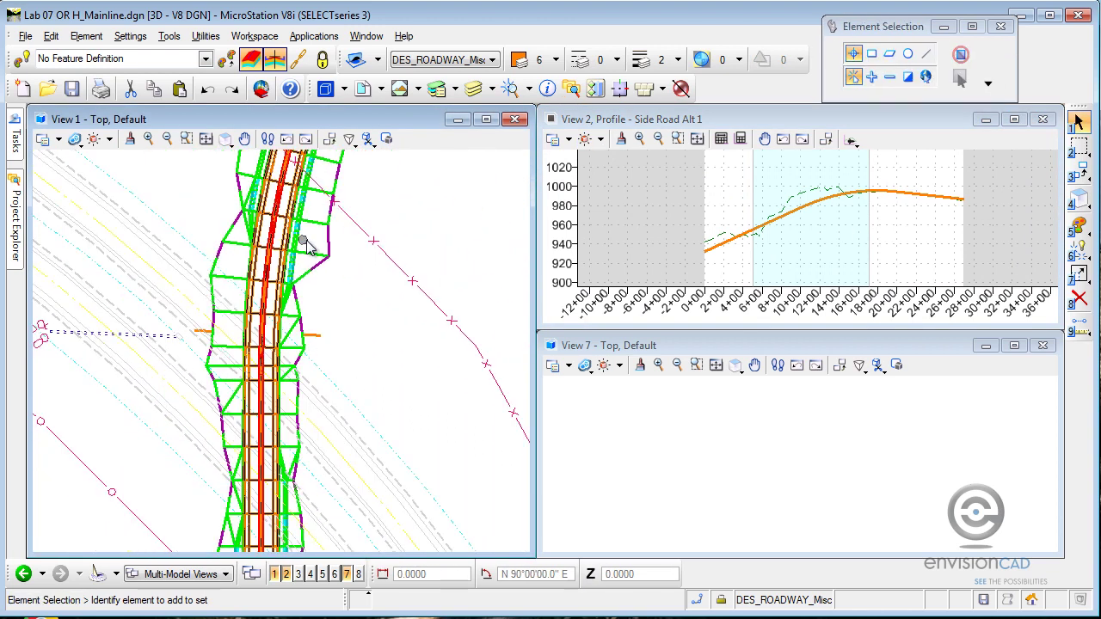
left_click(324, 339)
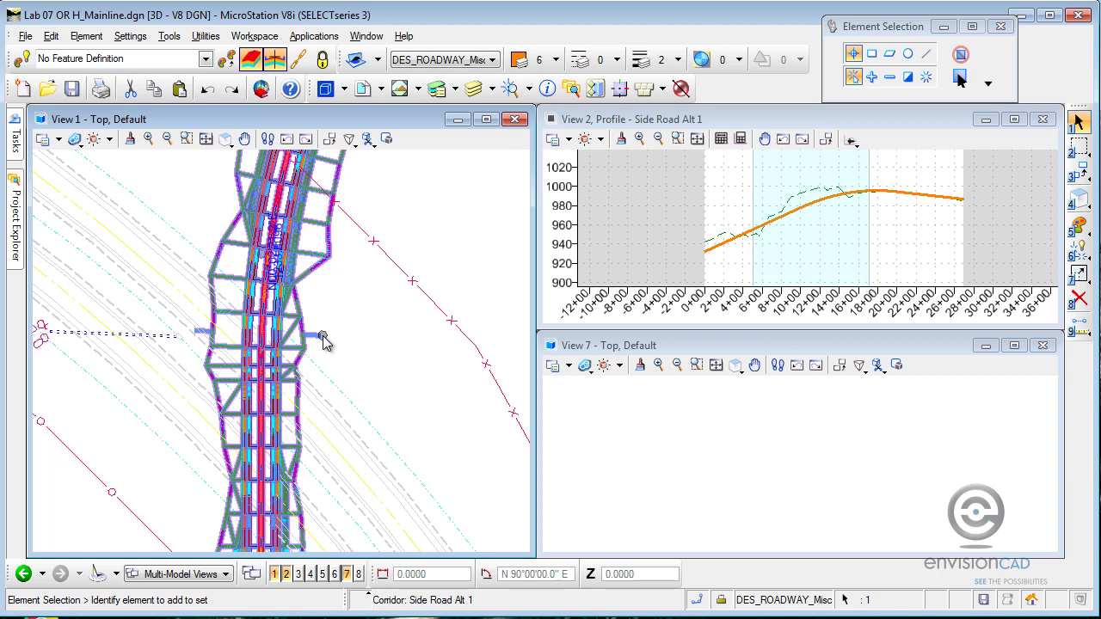
mouse_move(325, 338)
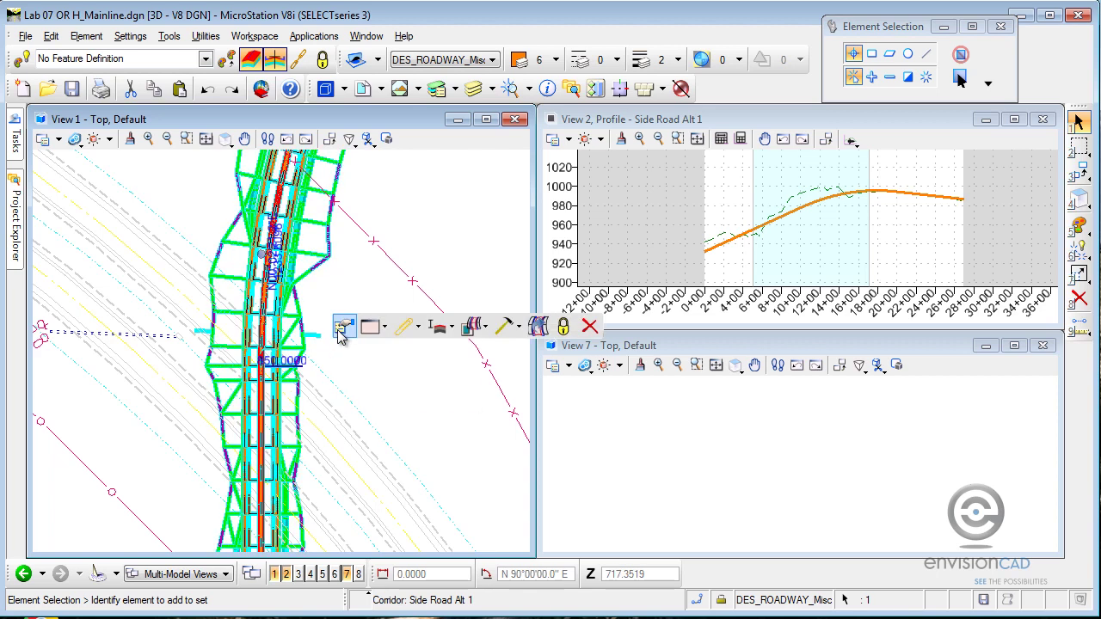
left_click(384, 333)
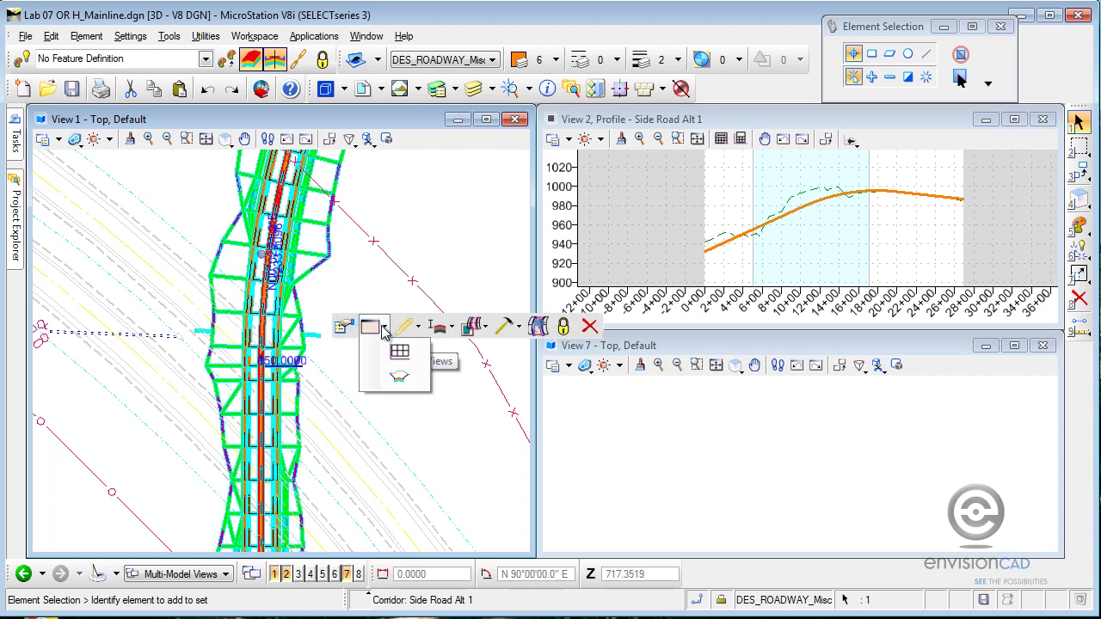
Show the corridor's cross section model in View 7 and step to station 0+65.62.
left_click(399, 380)
left_click(691, 447)
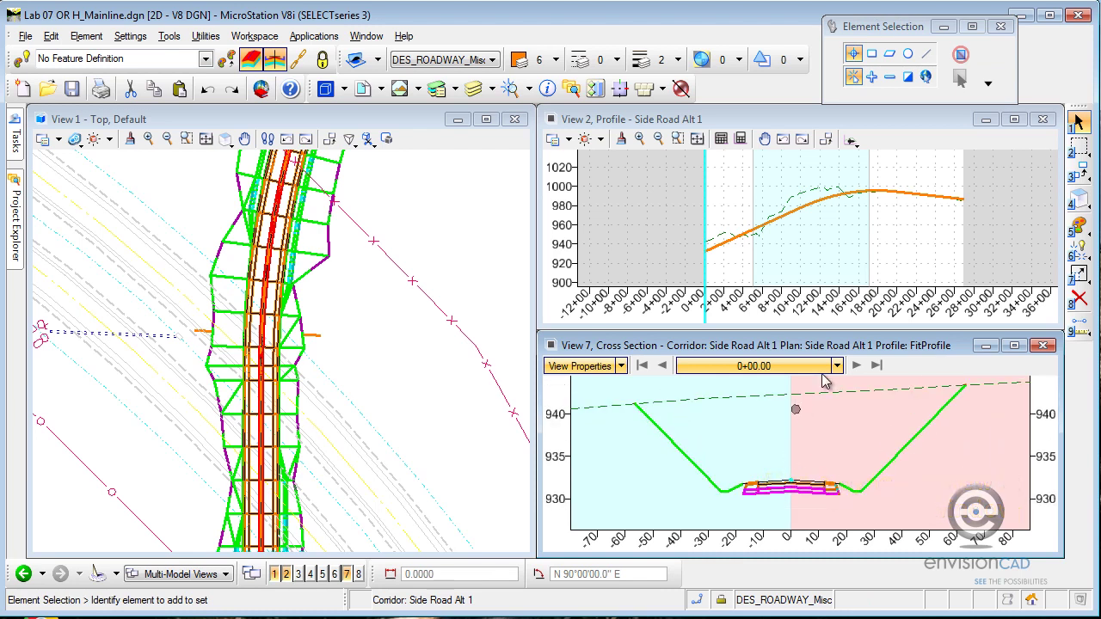
left_click(856, 364)
scroll(379, 392, "down", 5)
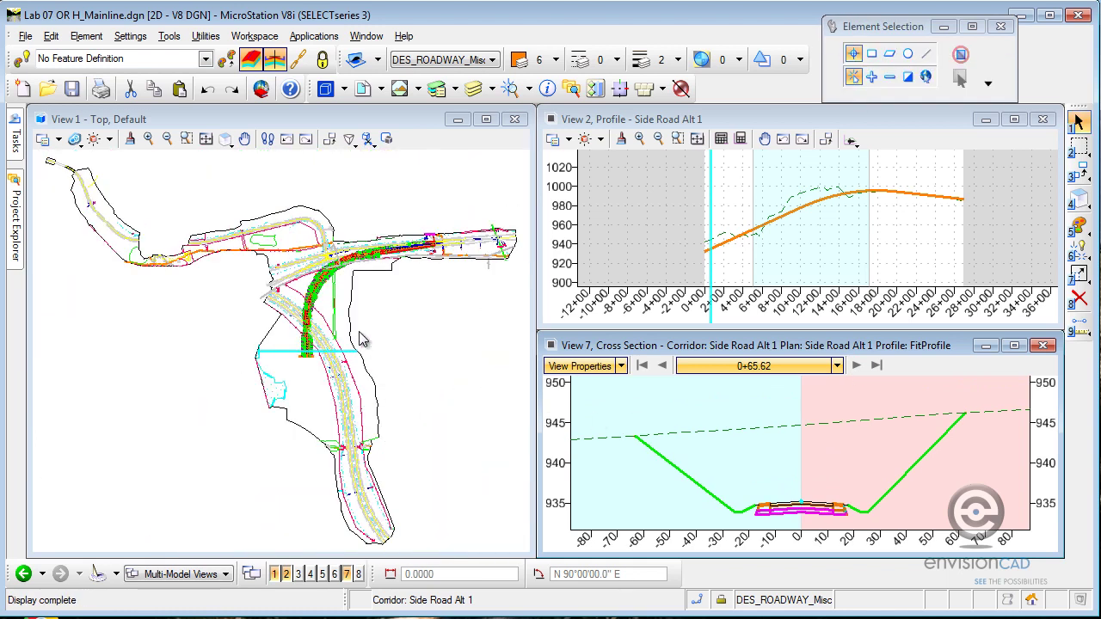
scroll(361, 339, "up", 4)
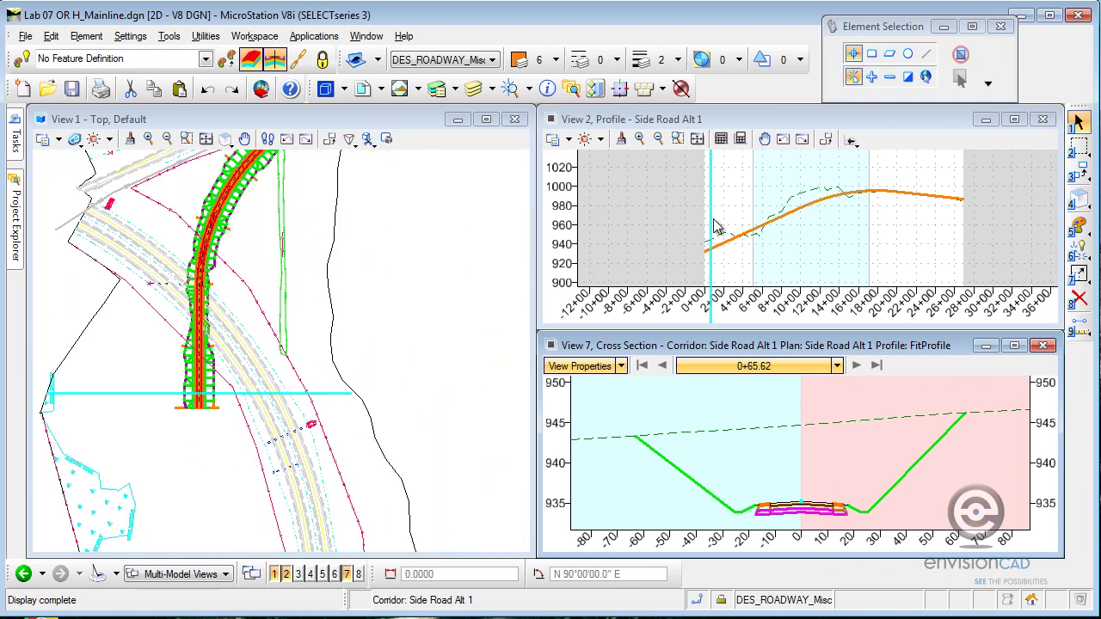
Step through stations 0+98.43 to 2+95.28, then return to station 0+00.00.
left_click(859, 366)
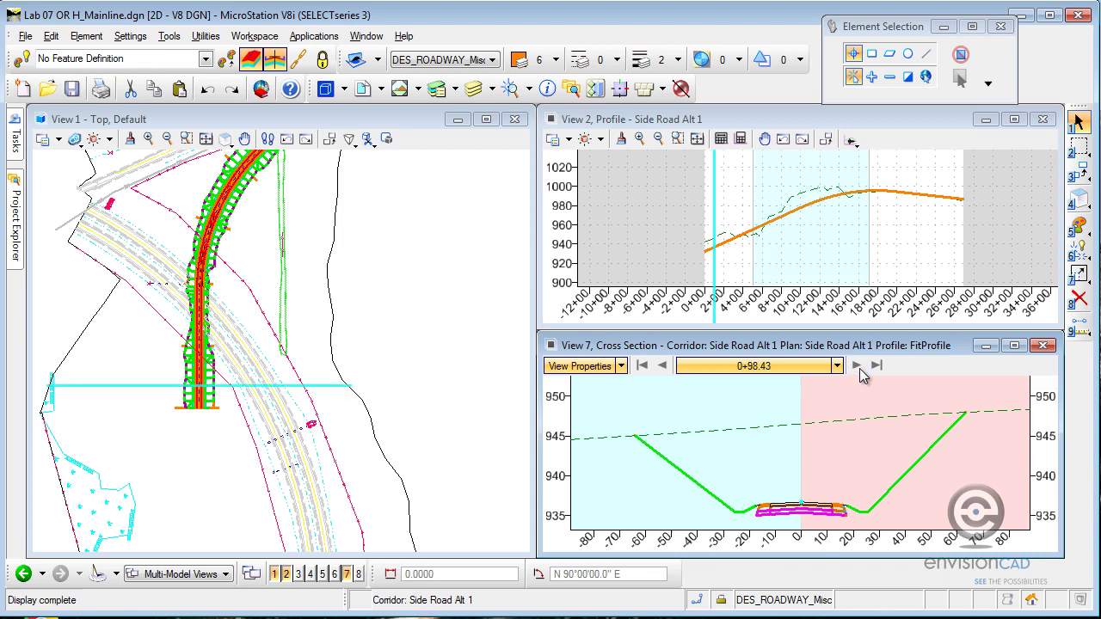
left_click(858, 367)
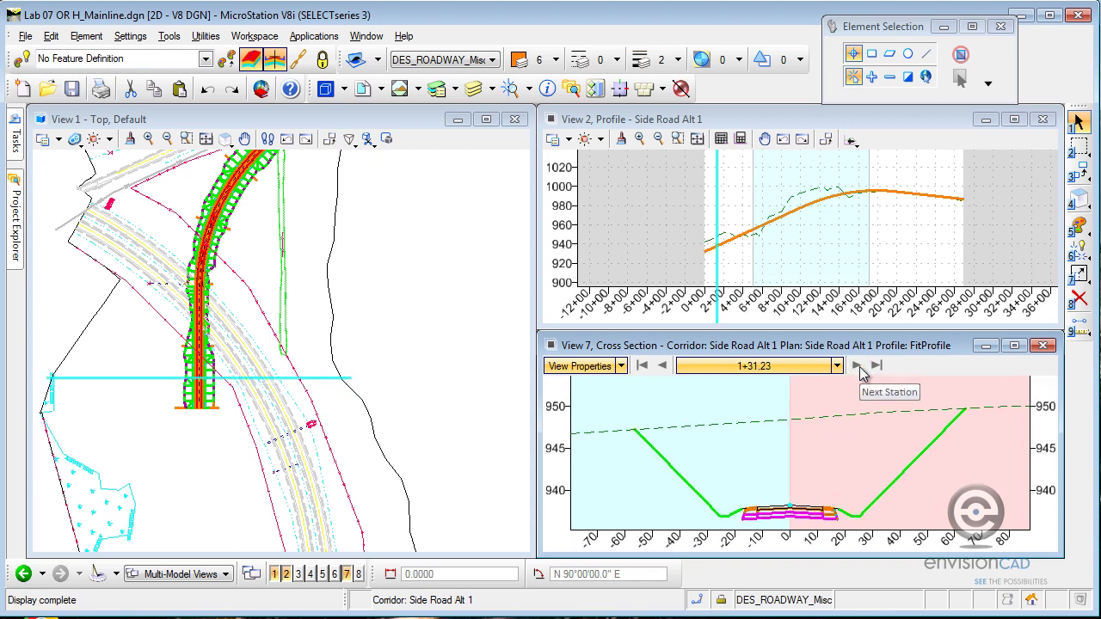
left_click(858, 366)
left_click(858, 367)
left_click(858, 367)
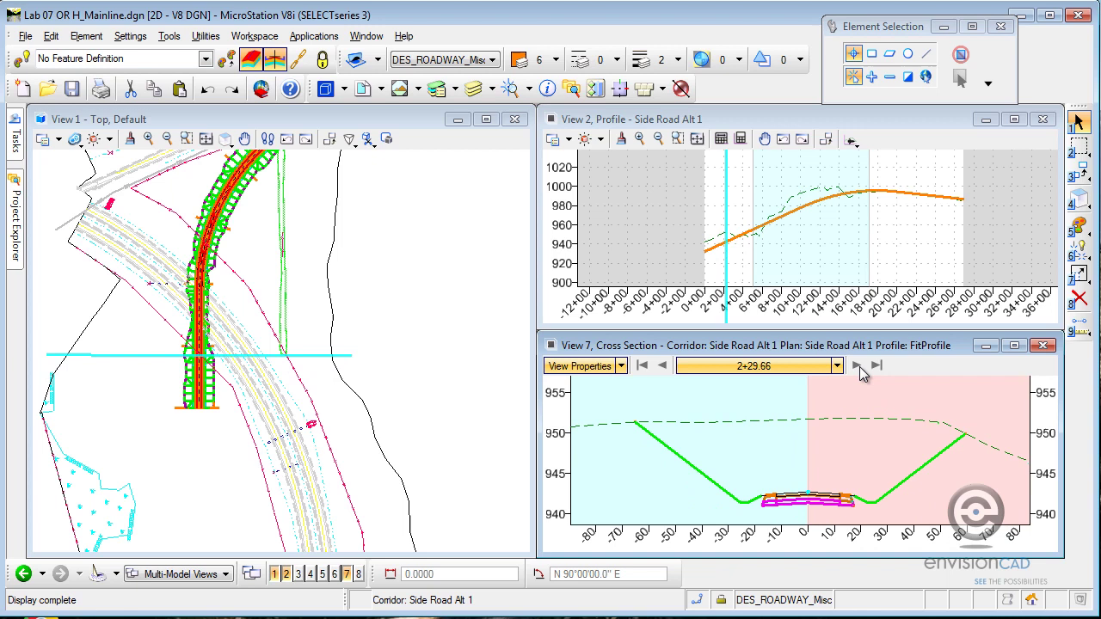
left_click(858, 367)
left_click(859, 366)
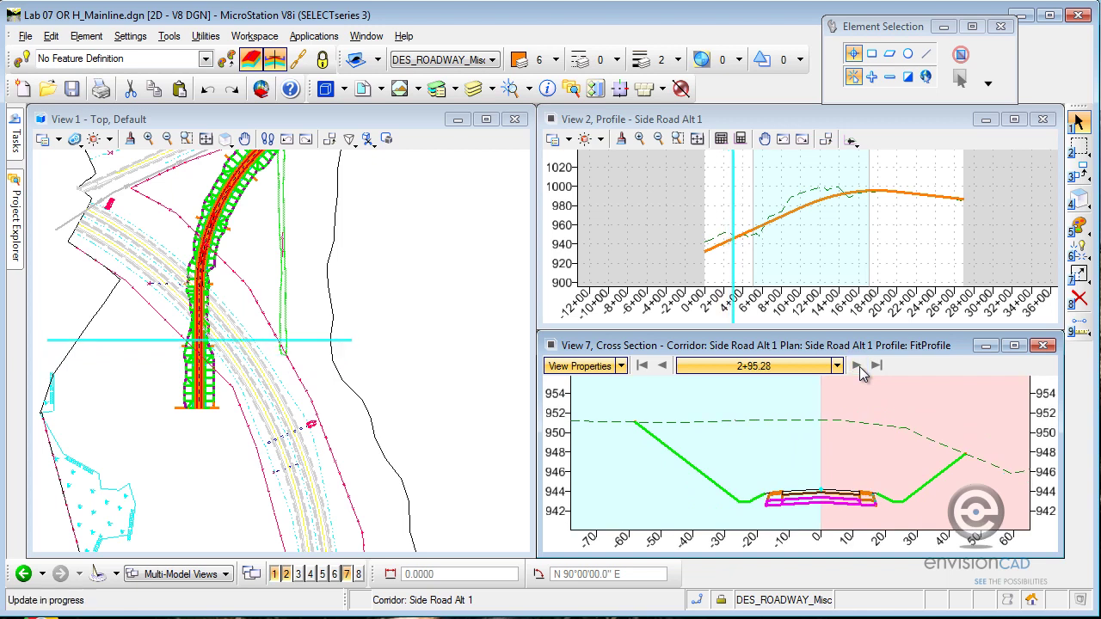
left_click(644, 366)
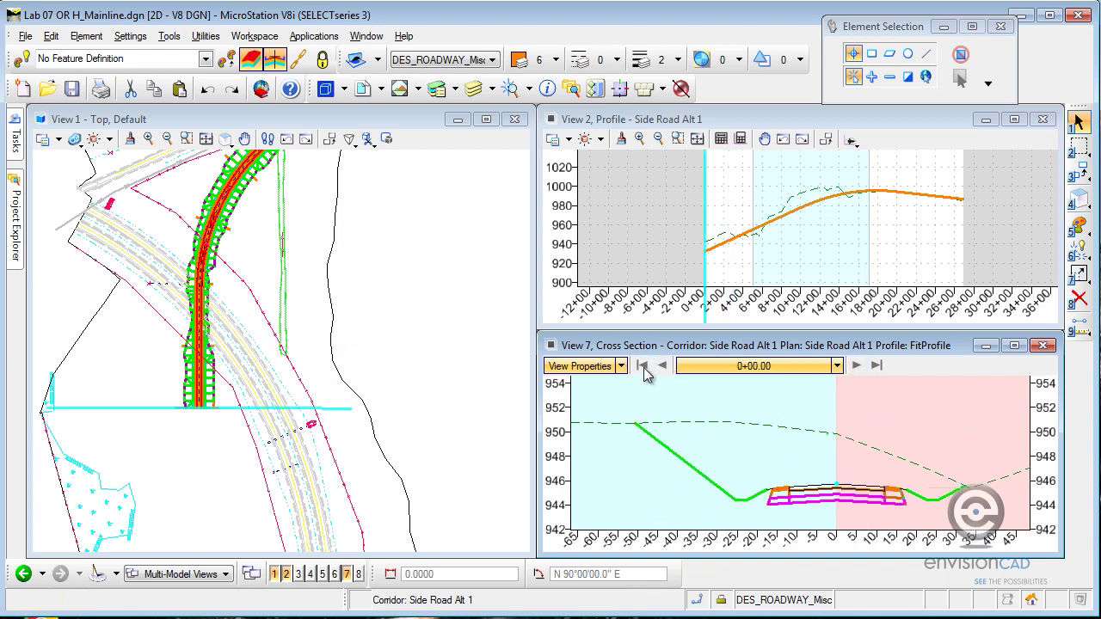
Convert the Side Road Alt 1 profile to a rule-based profile and snap its start onto existing ground at 0+00.
scroll(714, 261, "up", 3)
middle_click_drag(777, 233, 704, 277)
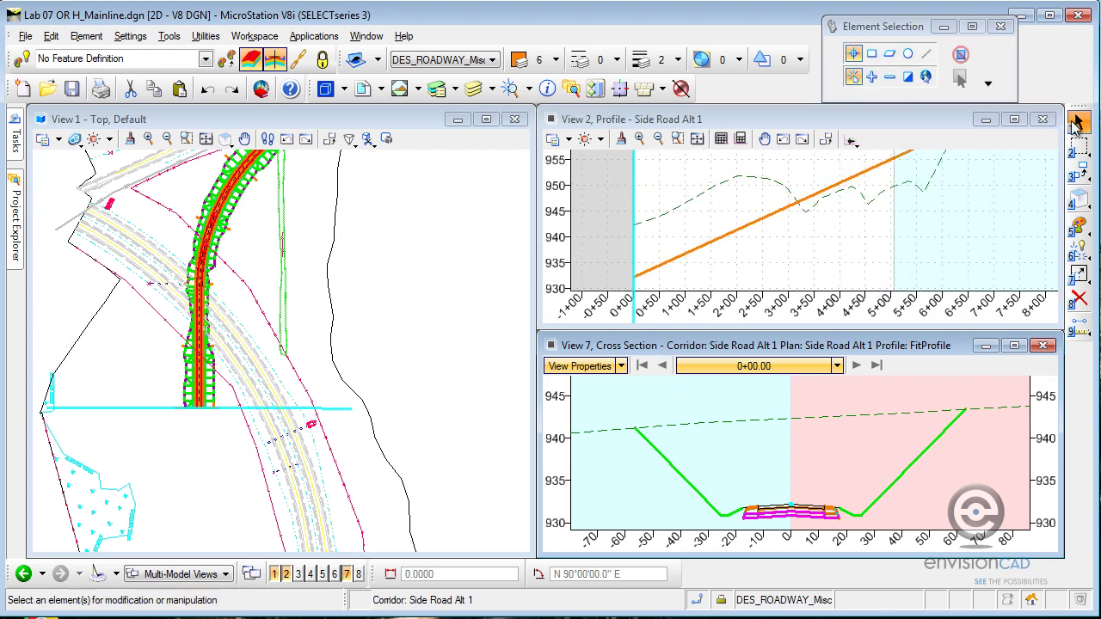
left_click(700, 253)
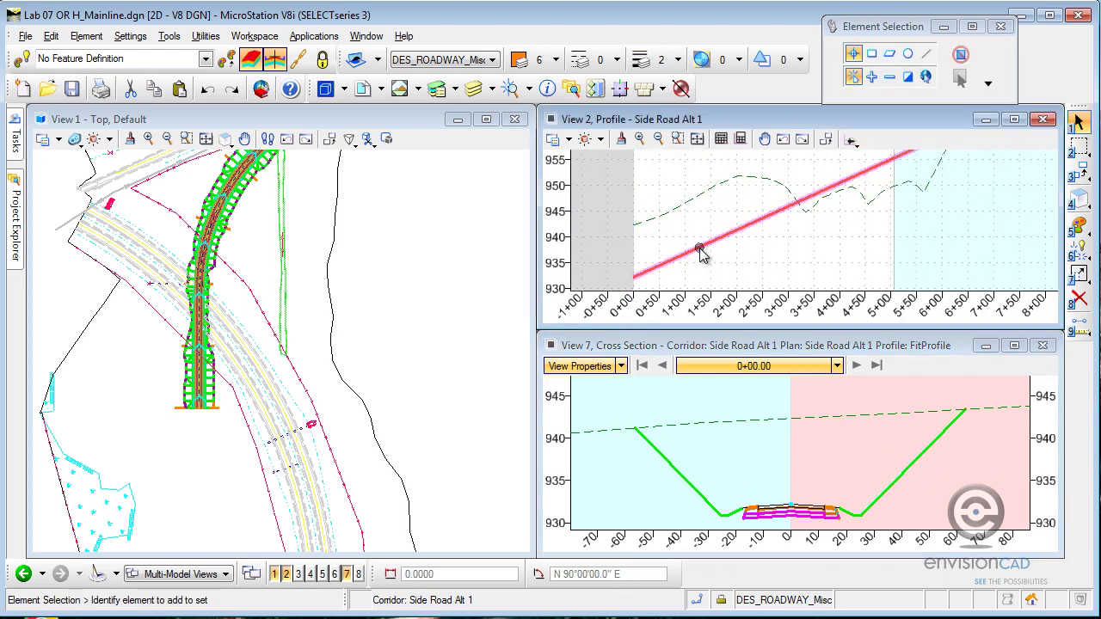
left_click(701, 252)
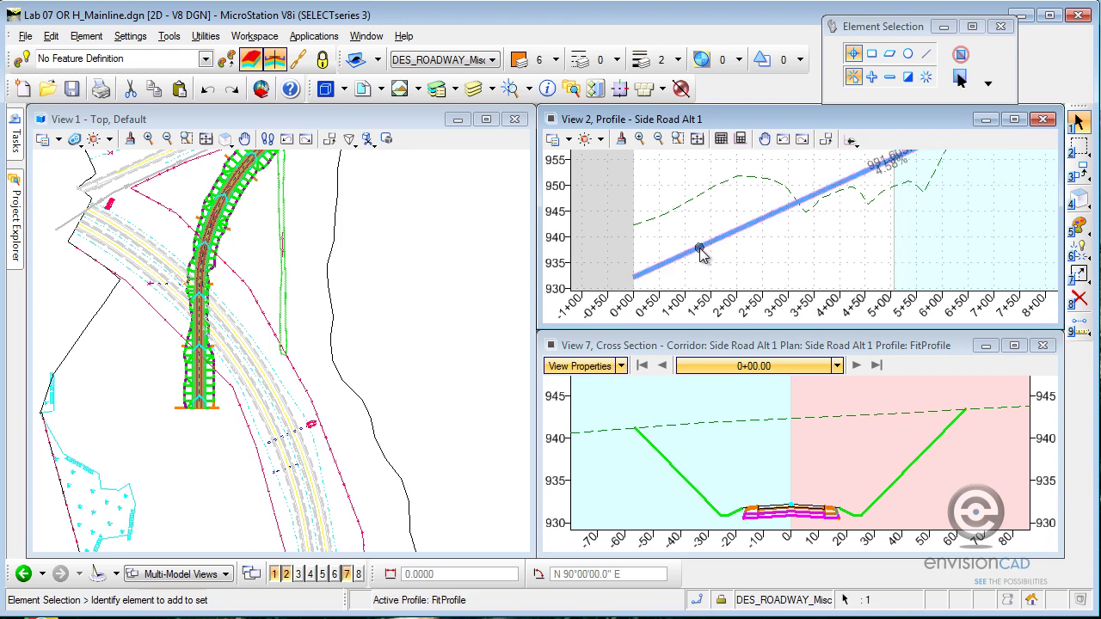
mouse_move(701, 252)
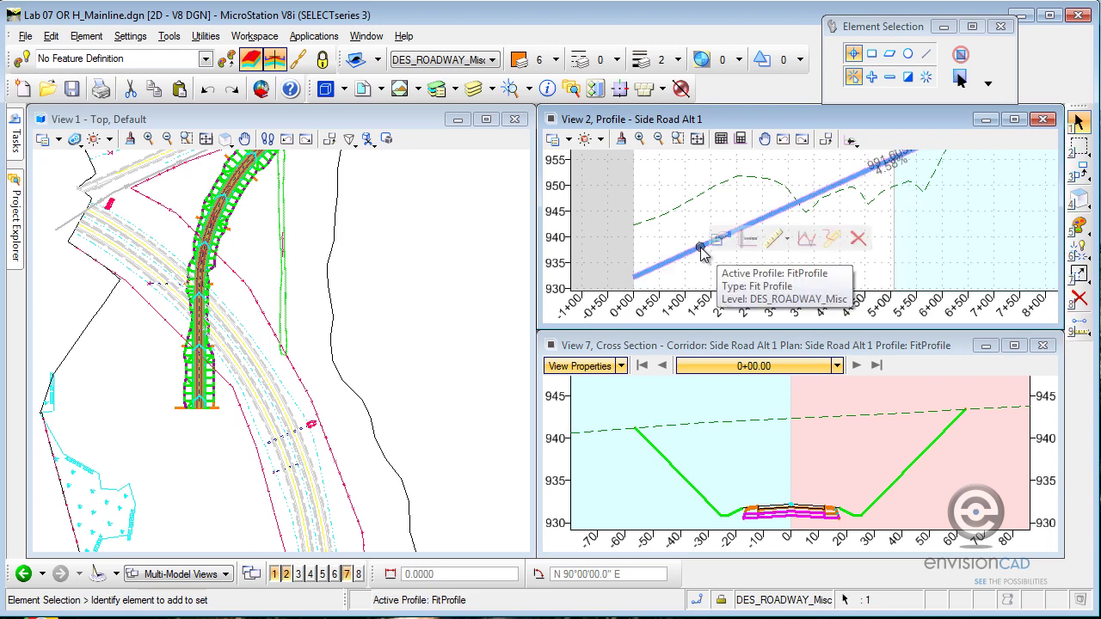
left_click(806, 241)
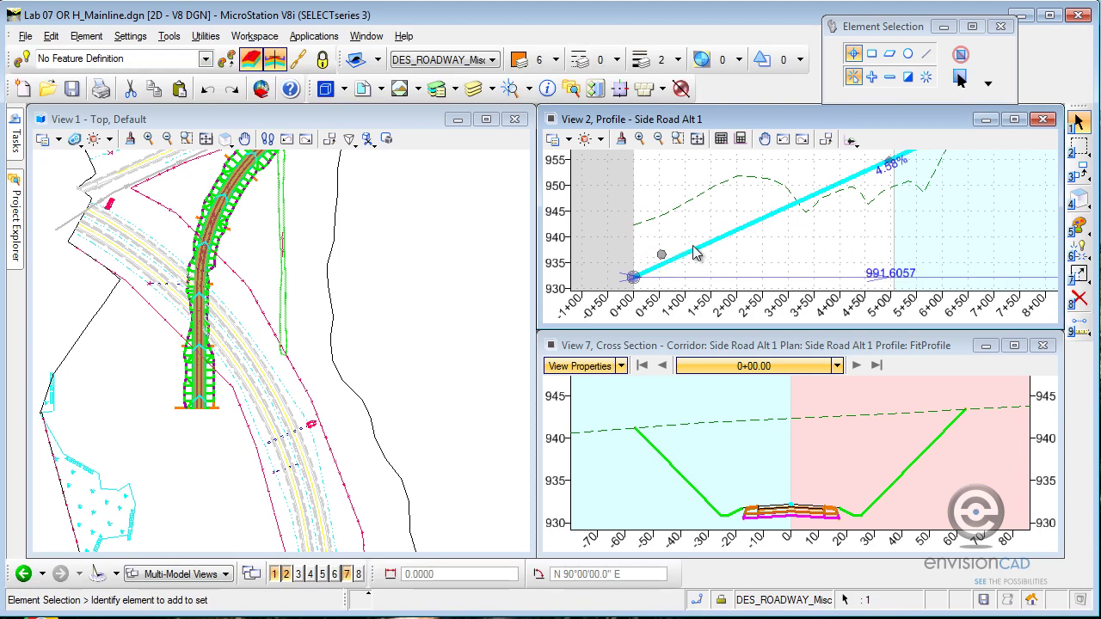
left_click(632, 278)
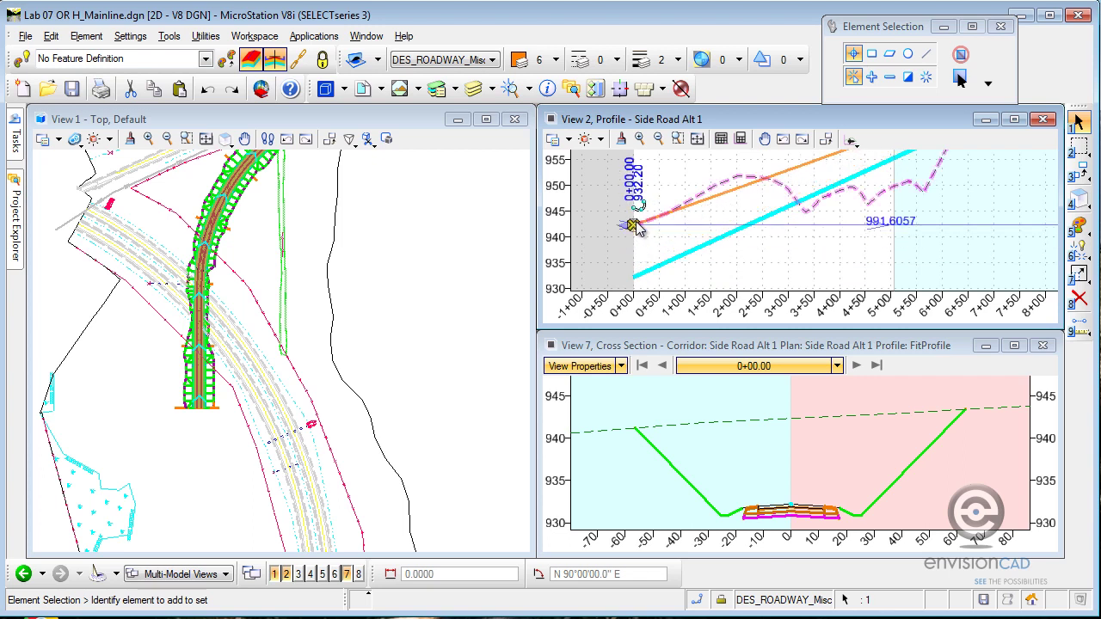
left_click(634, 225)
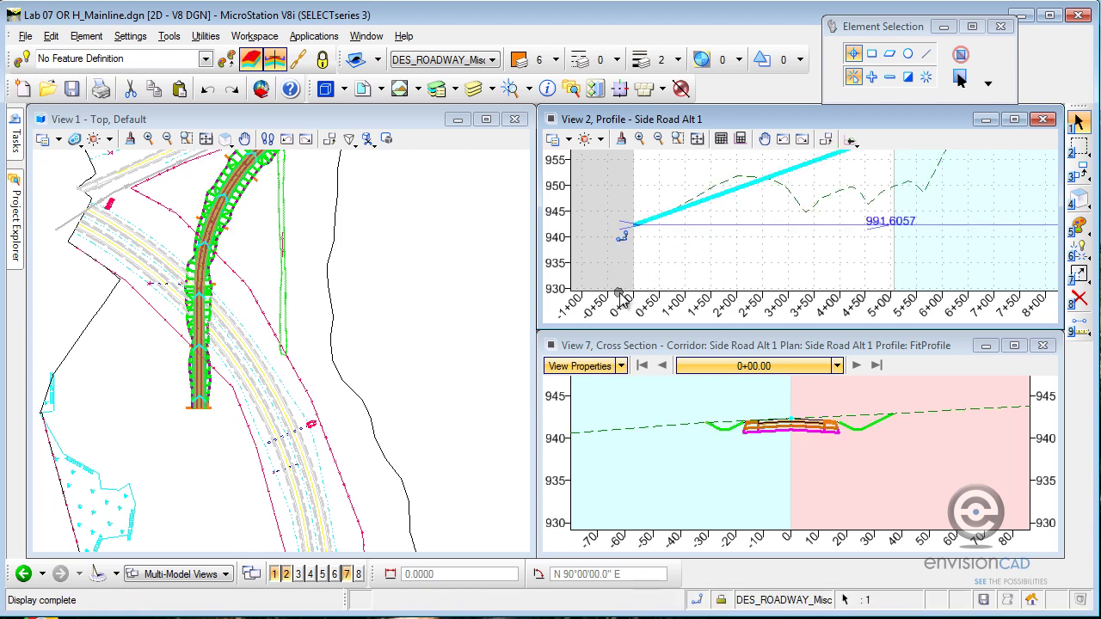
Drag the profile's end point down toward existing ground, with the cross section at the last station.
scroll(206, 404, "up", 3)
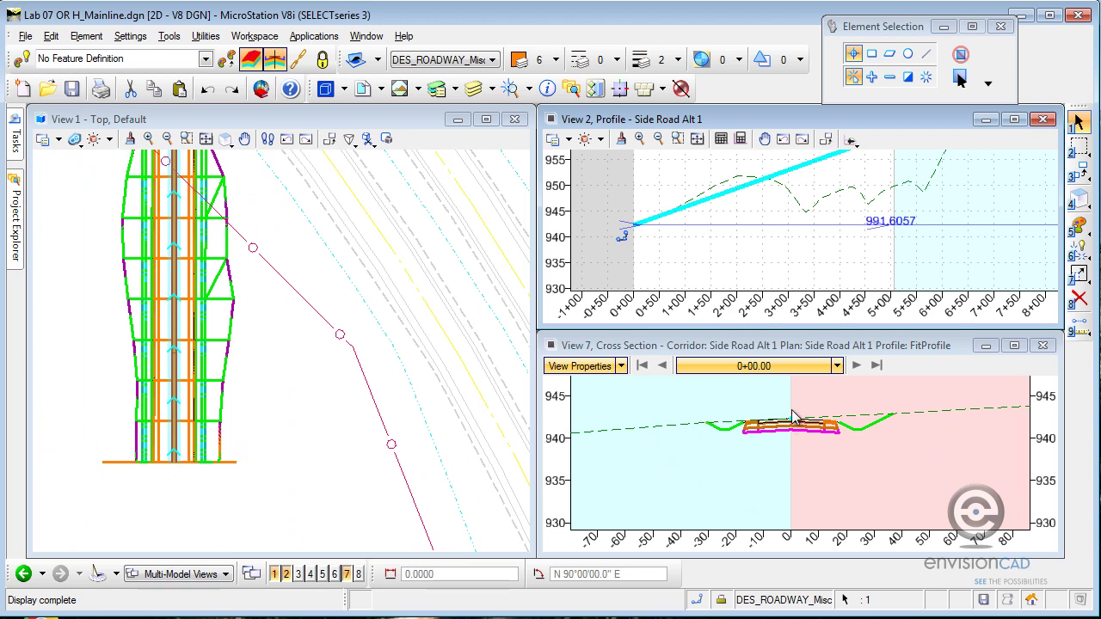
scroll(793, 418, "up", 3)
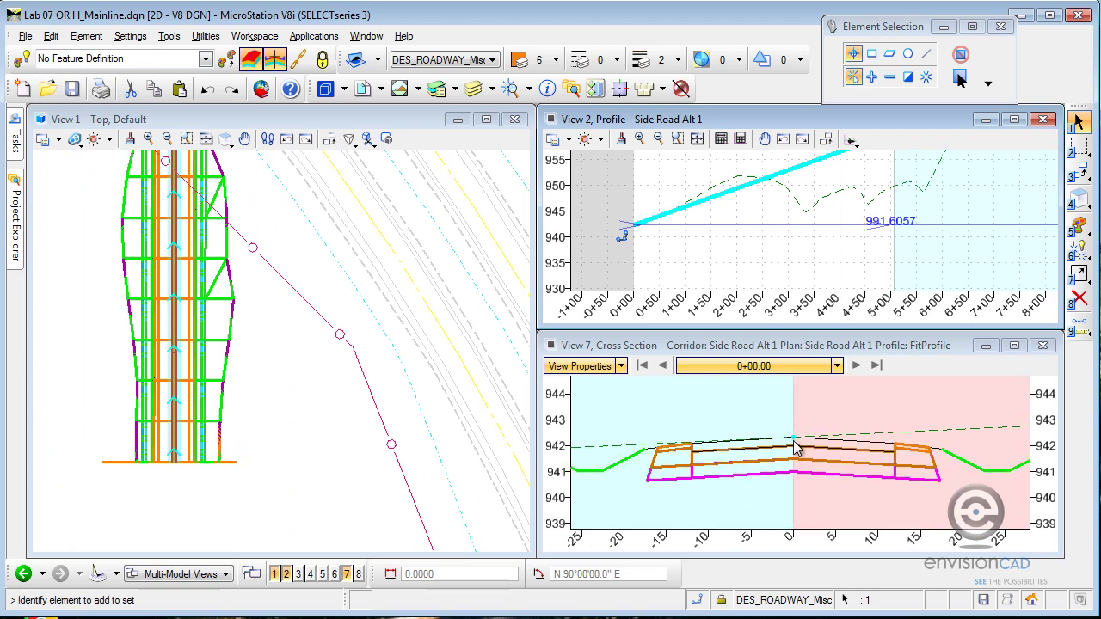
scroll(824, 241, "down", 2)
middle_click_drag(977, 226, 843, 231)
scroll(912, 199, "up", 3)
scroll(943, 255, "up", 3)
left_click(870, 189)
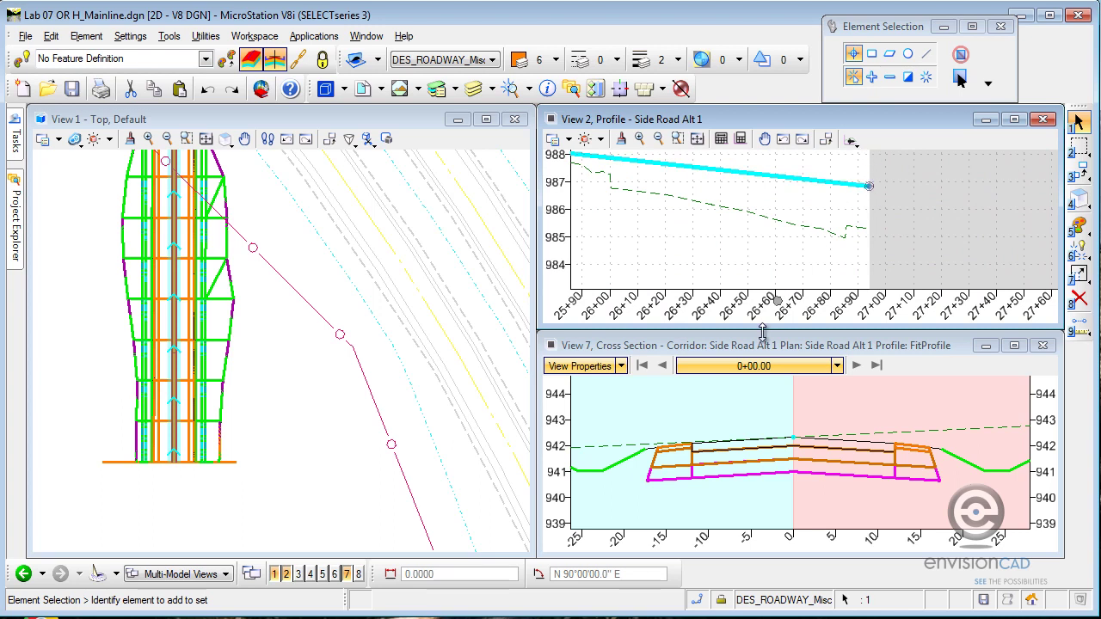
left_click(877, 366)
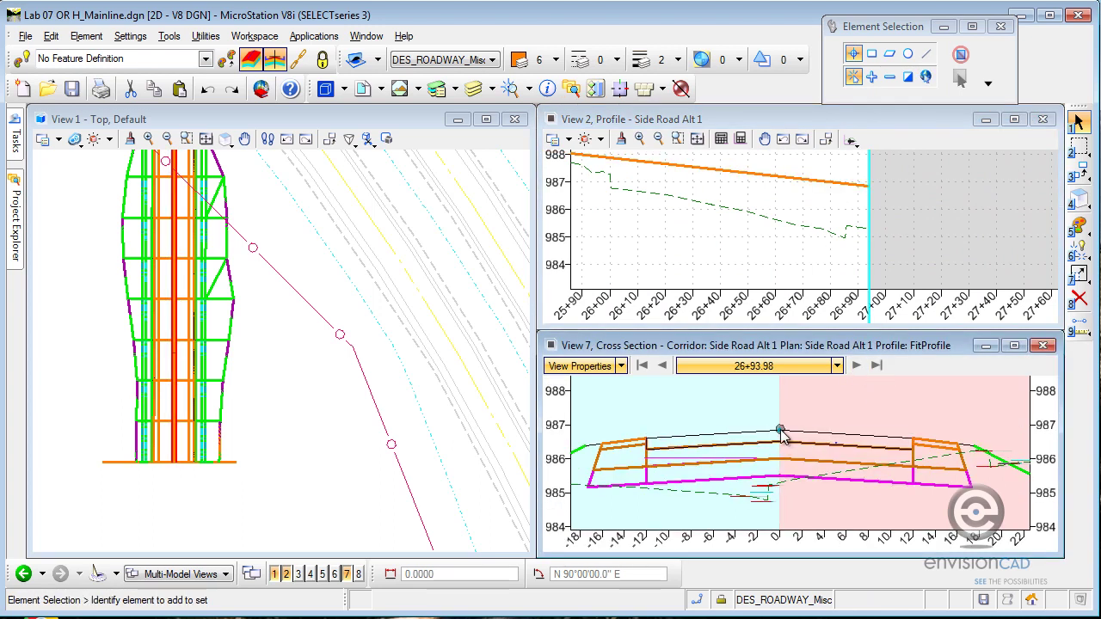
left_click(863, 185)
left_click_drag(870, 189, 862, 228)
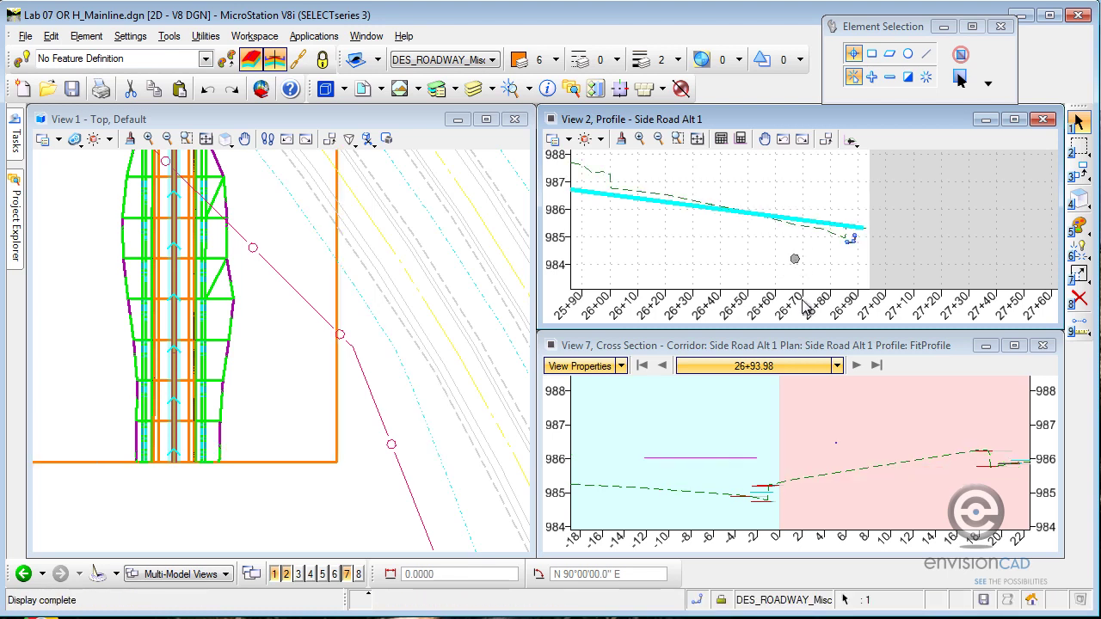
Reset the profile end just above existing ground near 985.33 and show station 26+90.28.
scroll(777, 489, "down", 2)
left_click(662, 366)
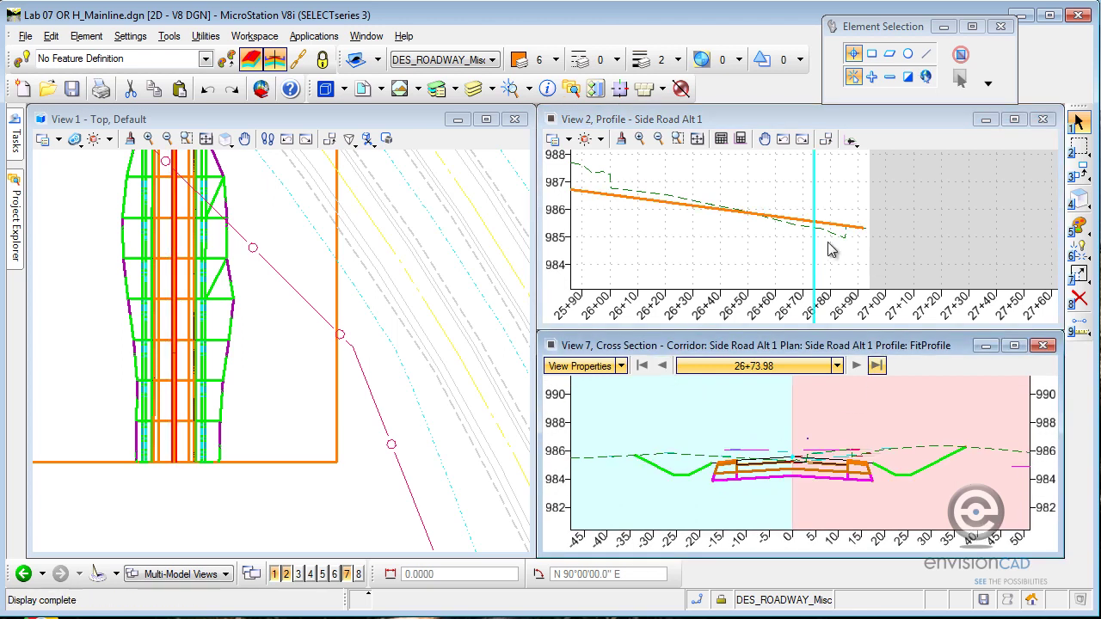
scroll(864, 237, "up", 3)
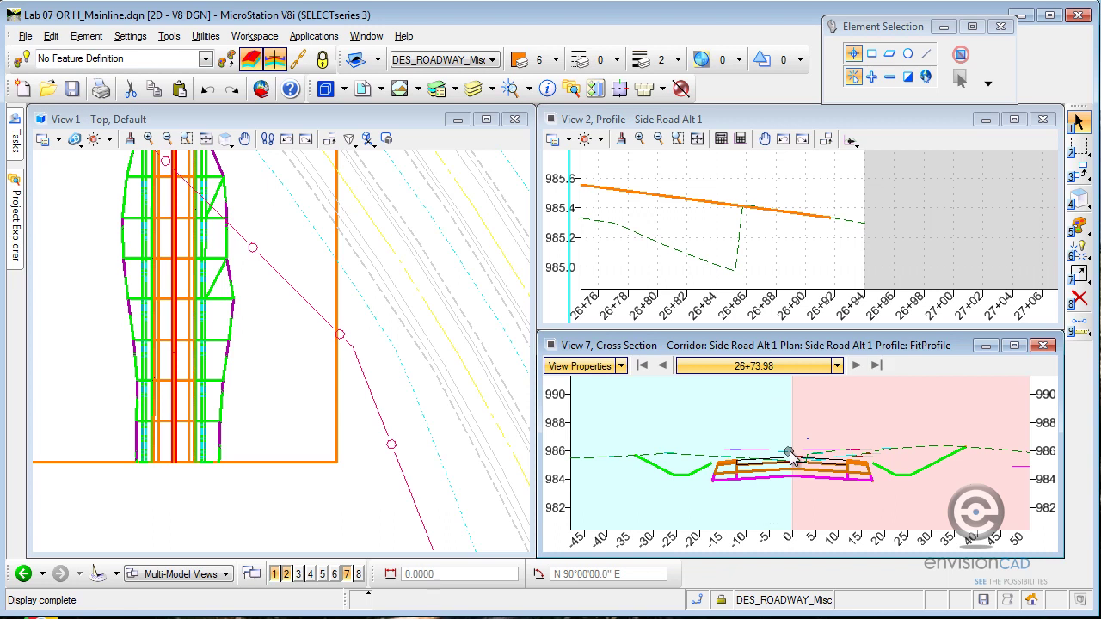
scroll(804, 486, "up", 3)
scroll(809, 498, "down", 1)
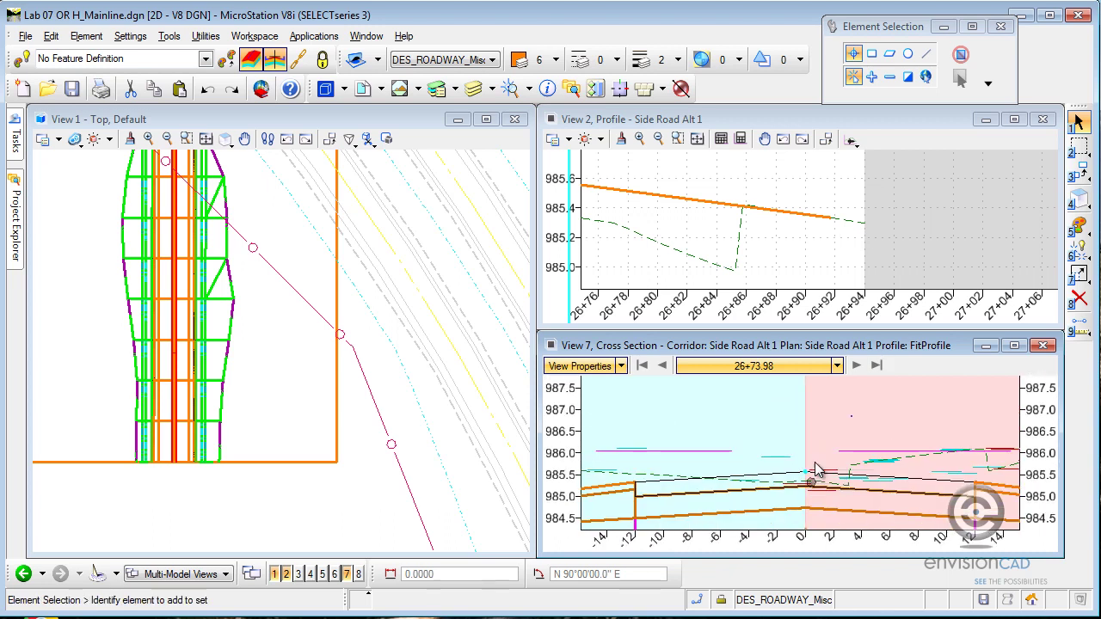
left_click(826, 220)
left_click(829, 217)
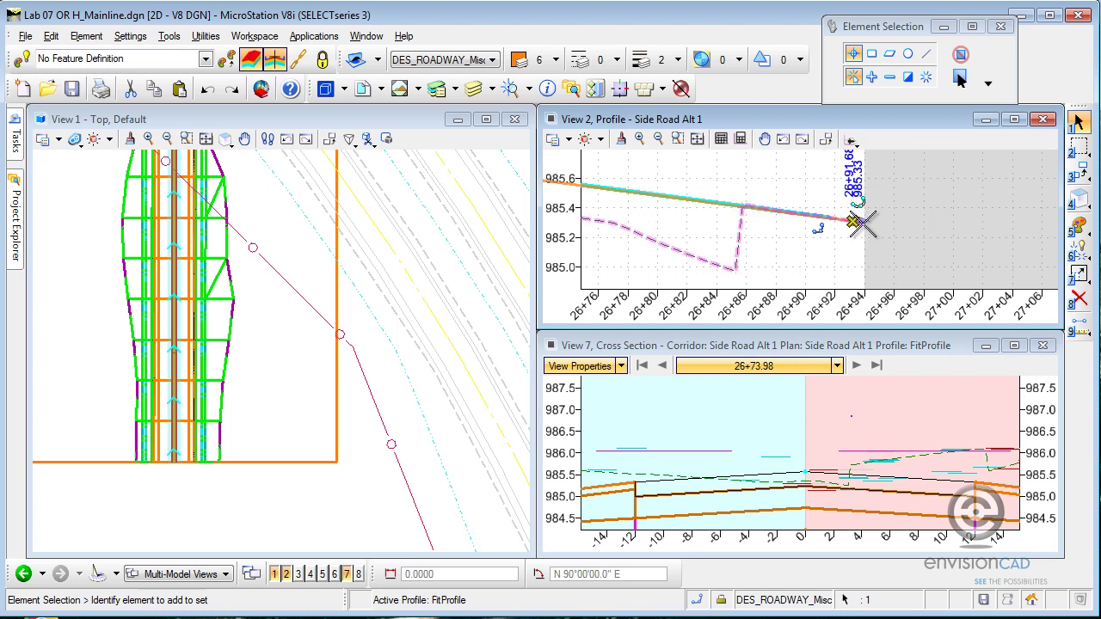
left_click(863, 225)
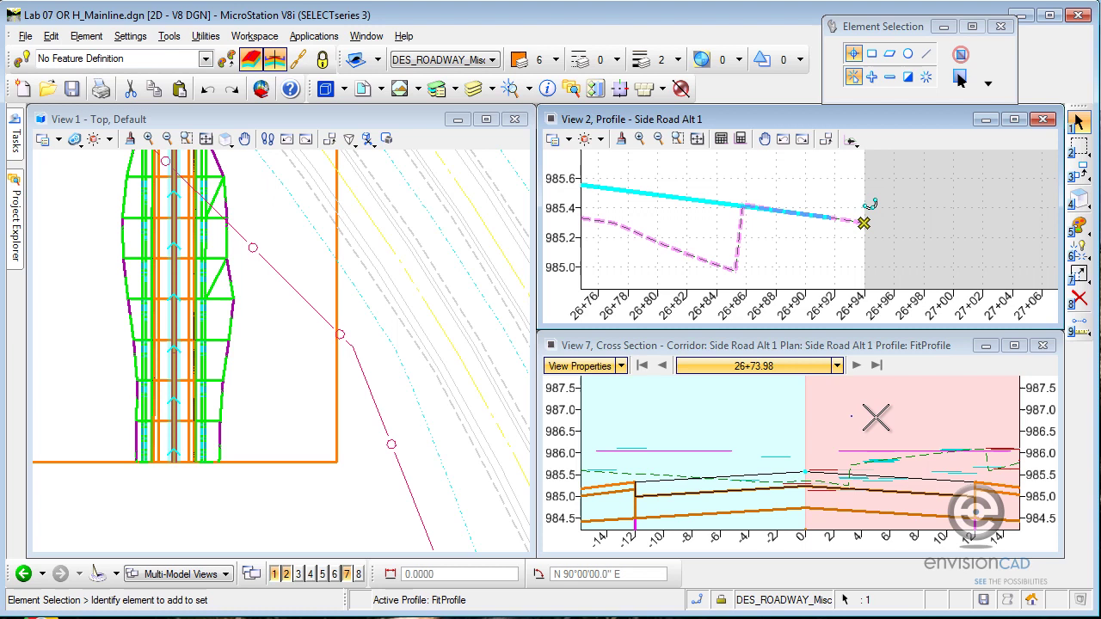
left_click(857, 364)
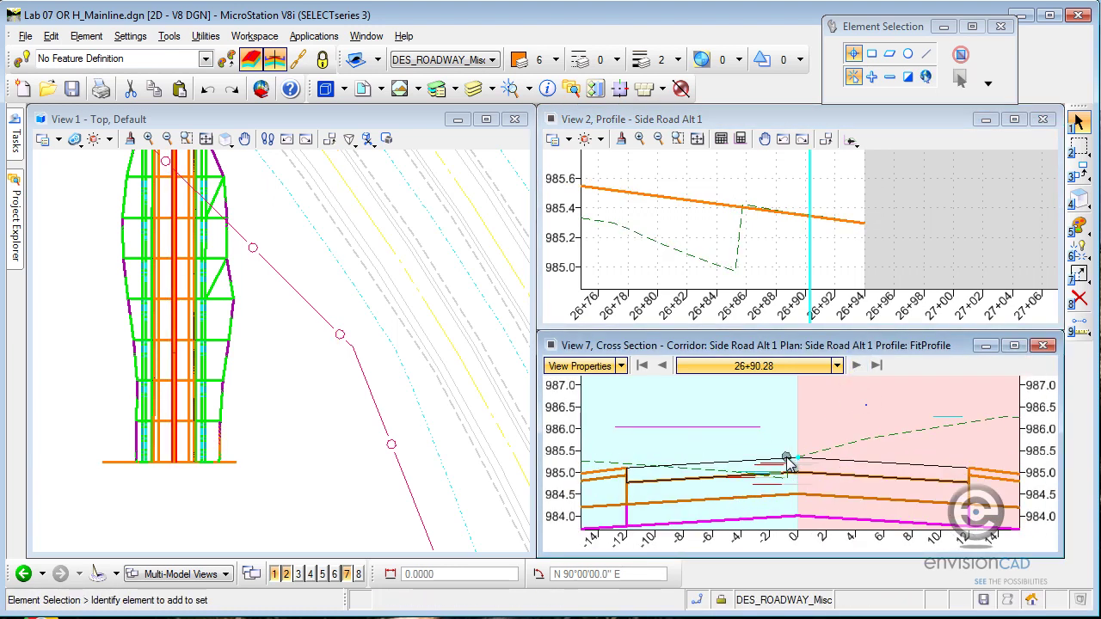
Move the Side Road Alt 1 alignment's end point farther east across the mainline.
scroll(302, 234, "down", 3)
middle_click_drag(302, 234, 226, 421)
middle_click_drag(431, 254, 162, 347)
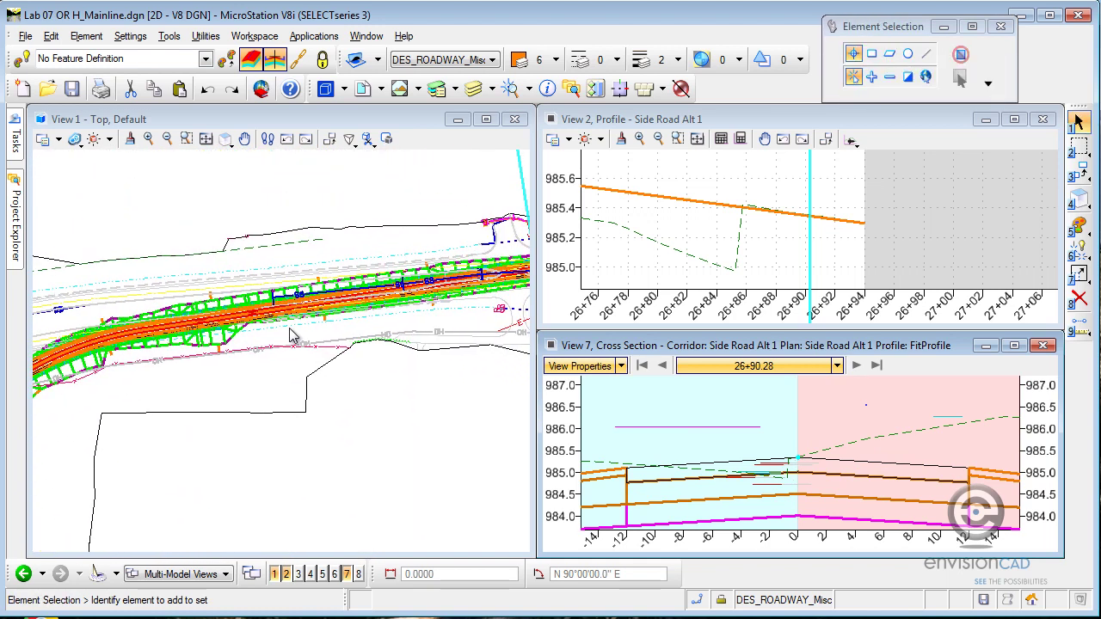
middle_click_drag(479, 308, 315, 309)
scroll(289, 342, "up", 4)
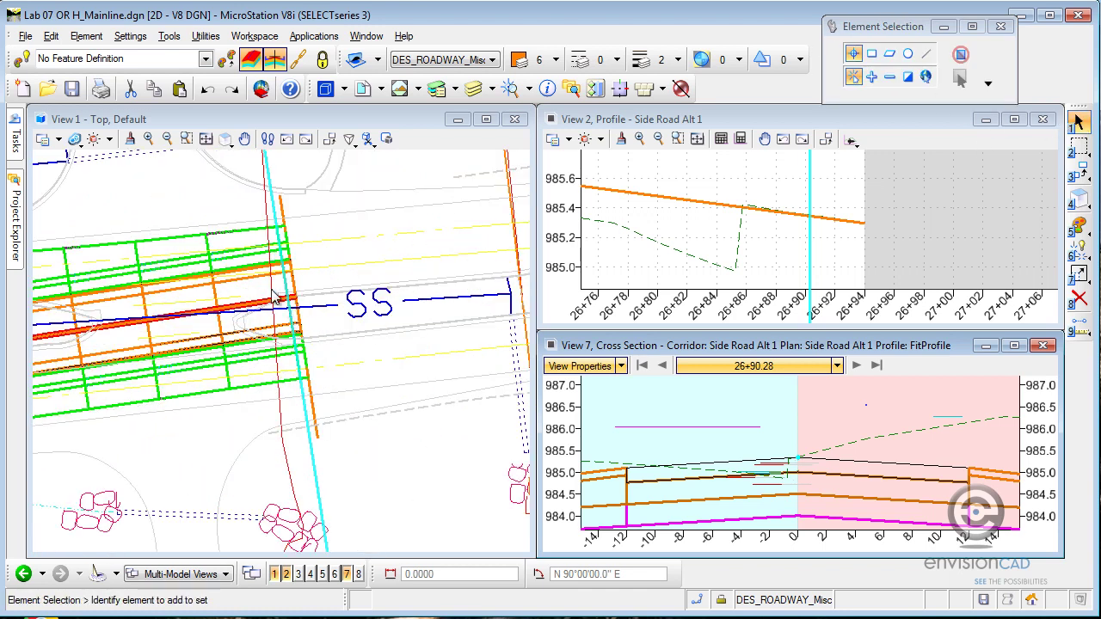
left_click(254, 310)
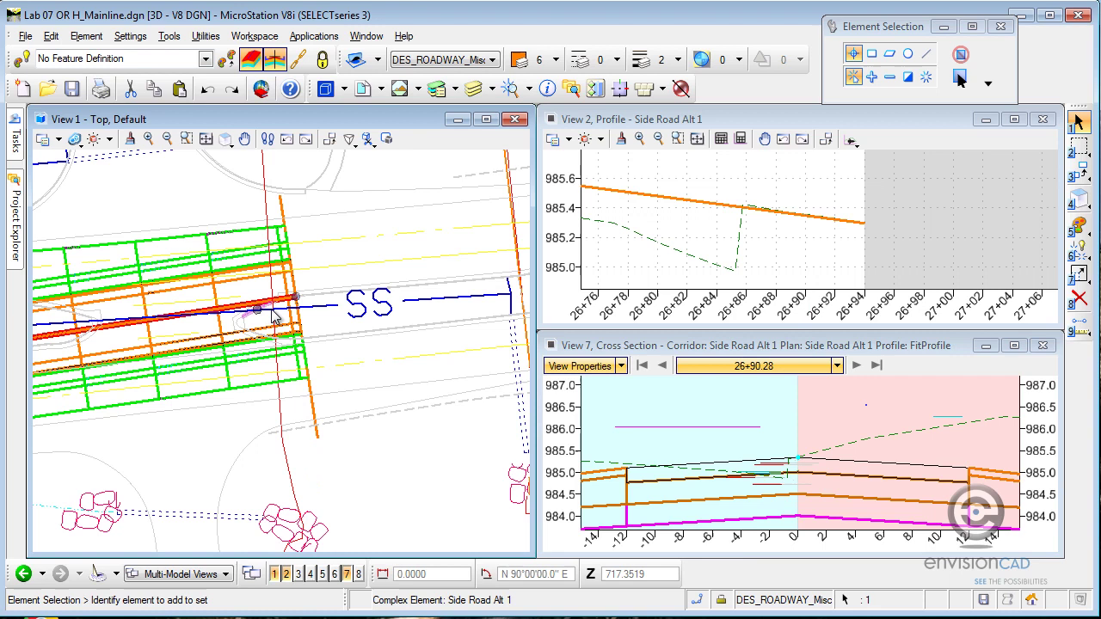
key("q")
left_click(292, 296)
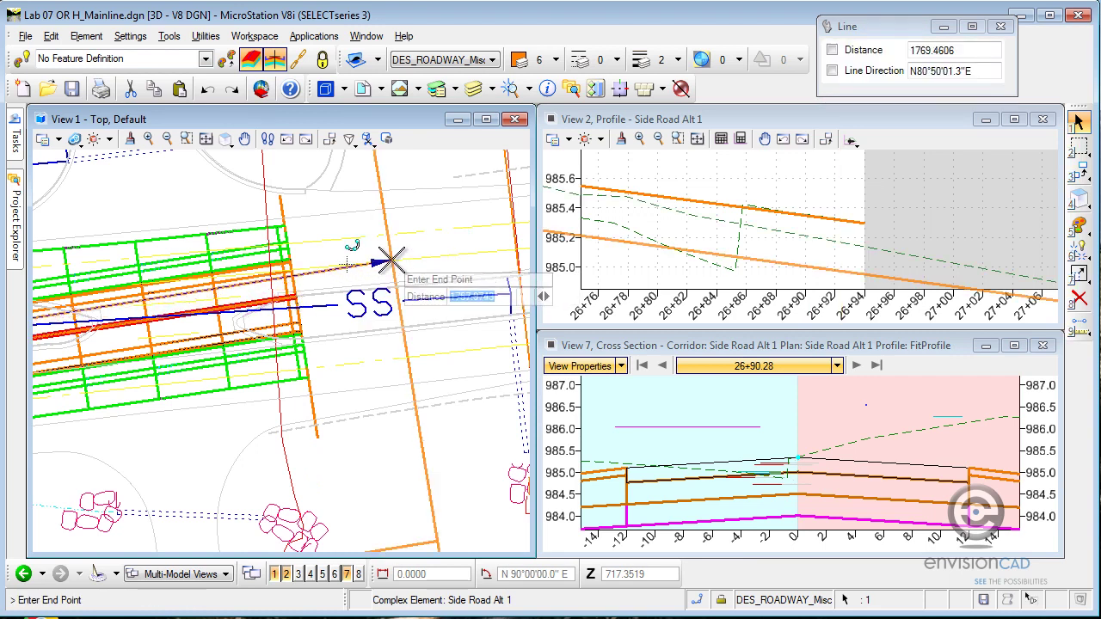
left_click(441, 251)
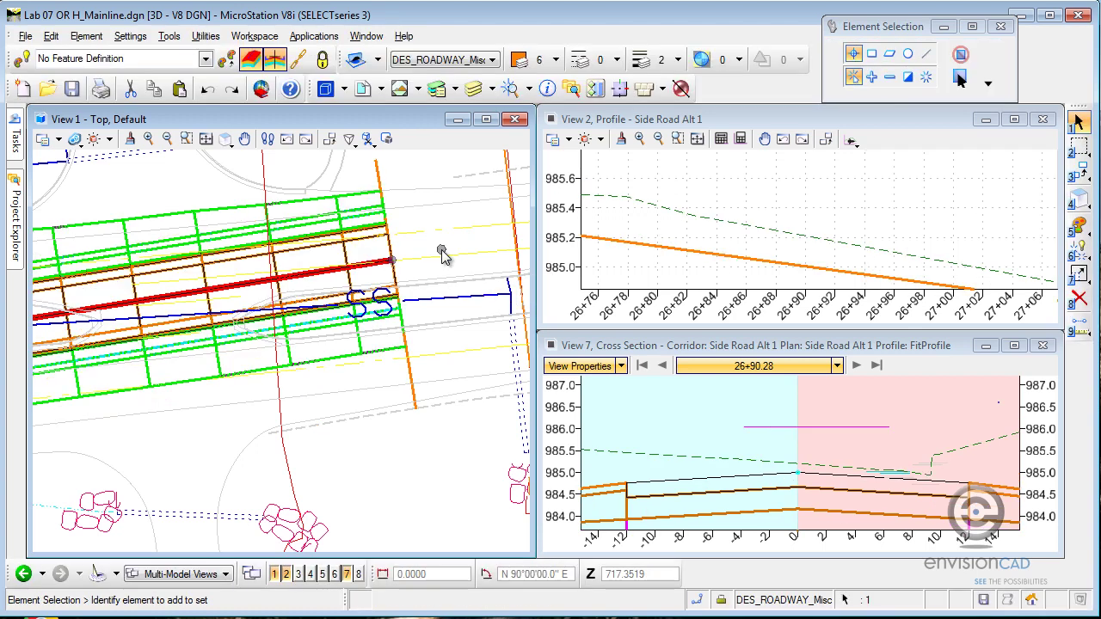
Change the side road curve radius from 850 to 600 and review the regenerated corridor.
scroll(256, 415, "down", 3)
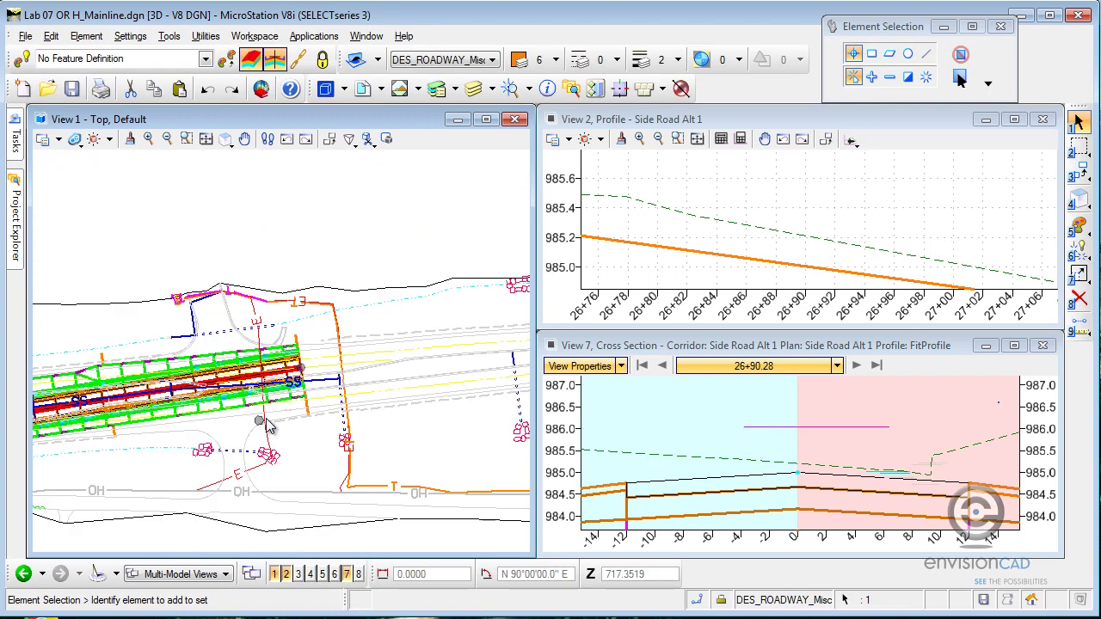
middle_click_drag(136, 437, 151, 415)
scroll(151, 415, "up", 2)
middle_click_drag(215, 404, 318, 362)
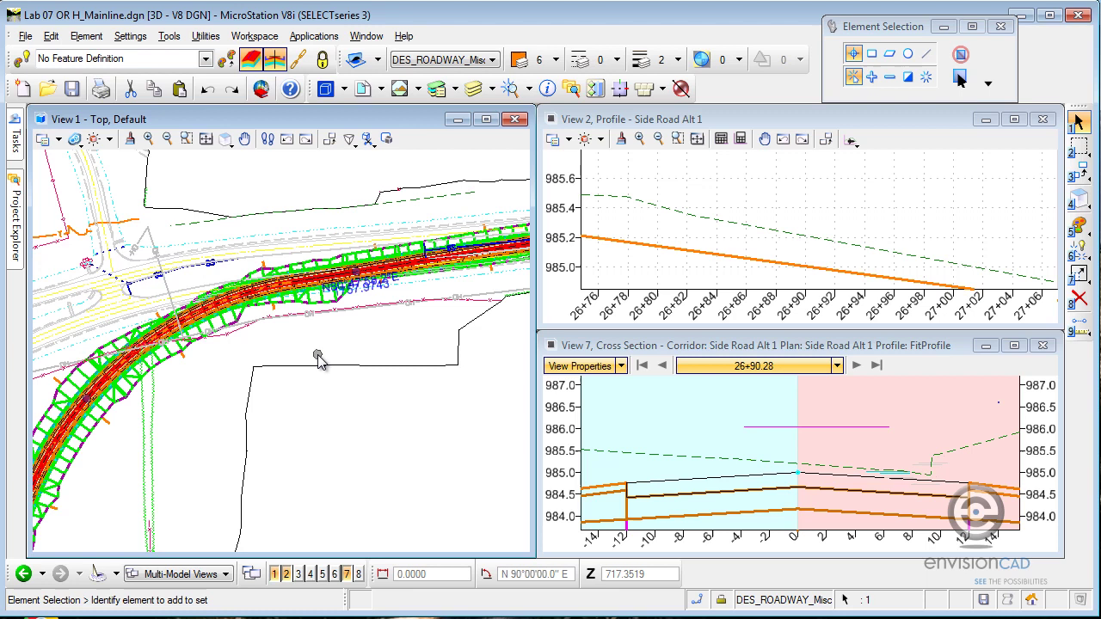
scroll(318, 355, "down", 1)
middle_click_drag(315, 434, 330, 334)
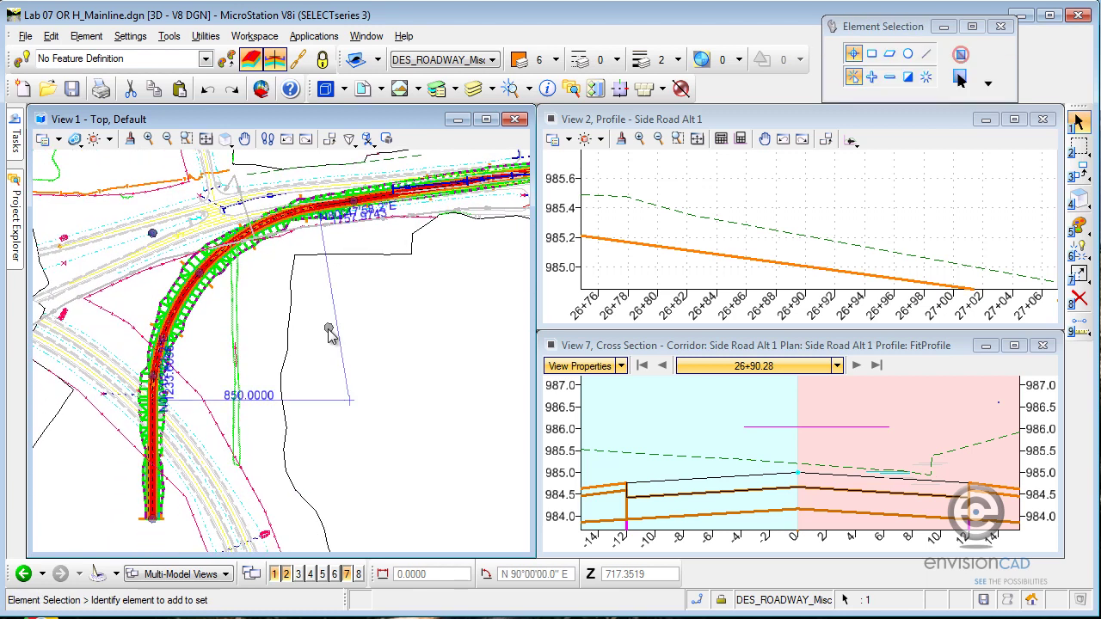
left_click(258, 393)
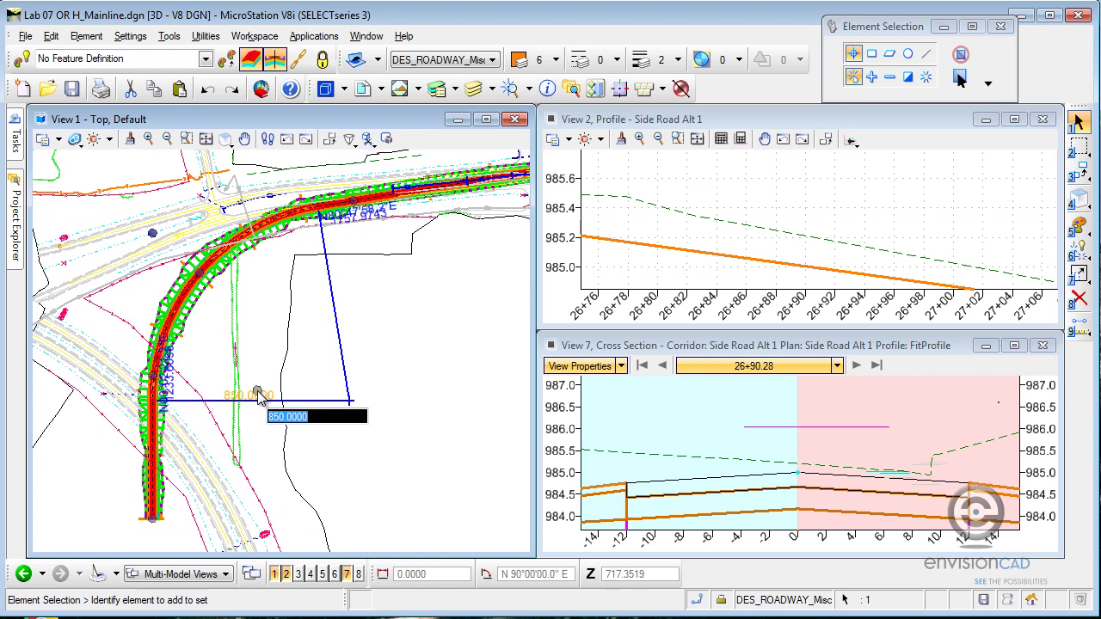
type("600")
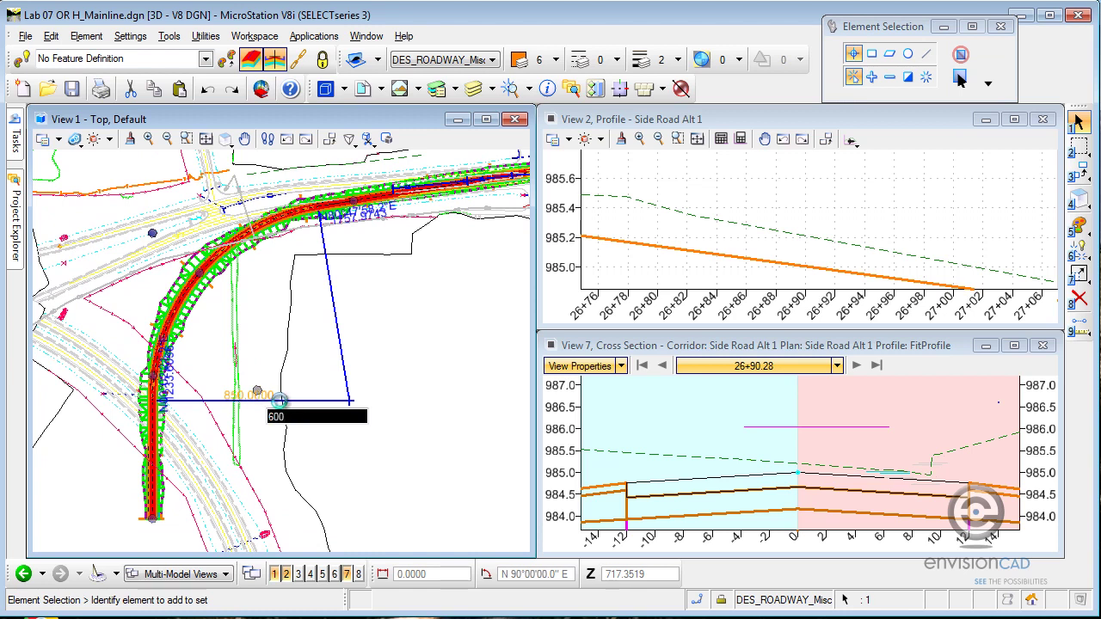
key("Return")
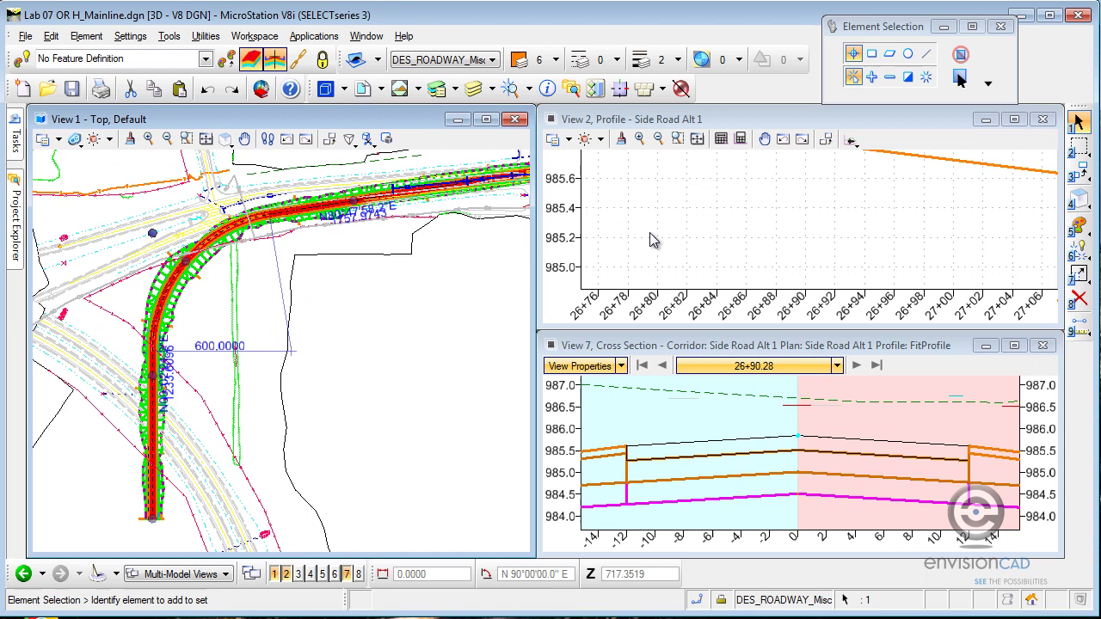
scroll(459, 293, "down", 2)
middle_click_drag(457, 289, 368, 281)
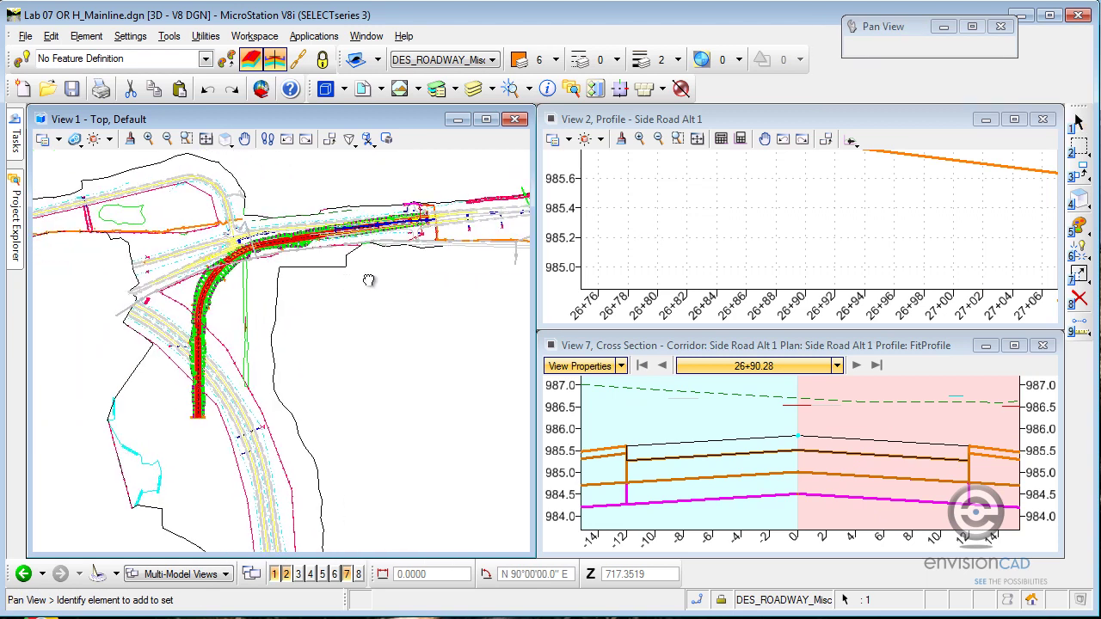